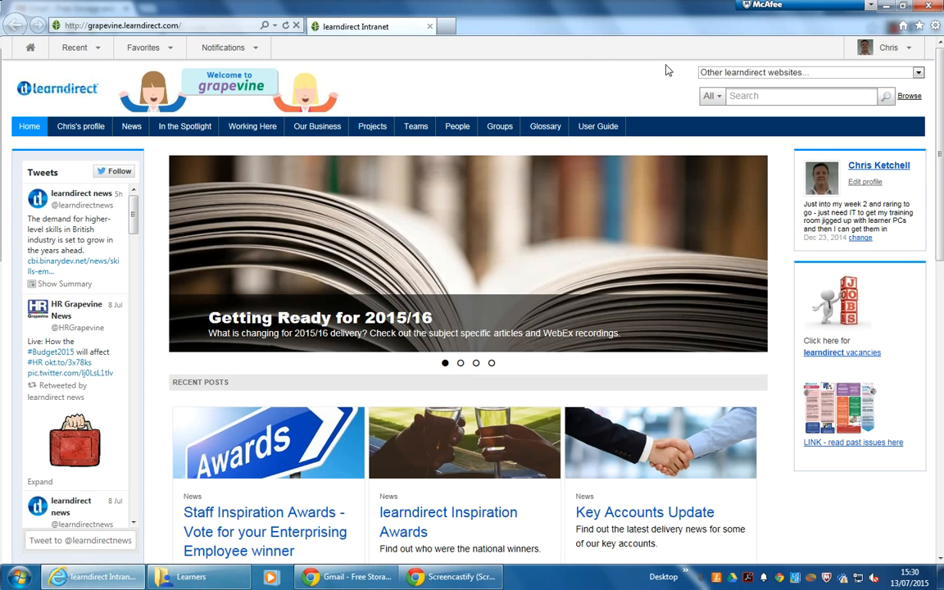
- Search the web for 'gmail' and go to the Gmail sign-in page
{"action": "left_click", "coordinate": [113, 27]}
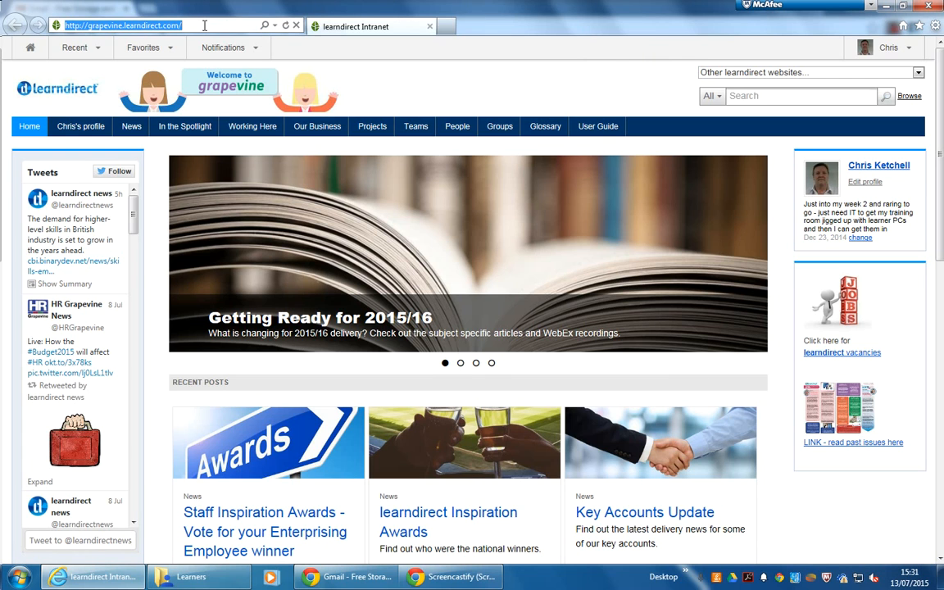
{"action": "key", "text": "BackSpace"}
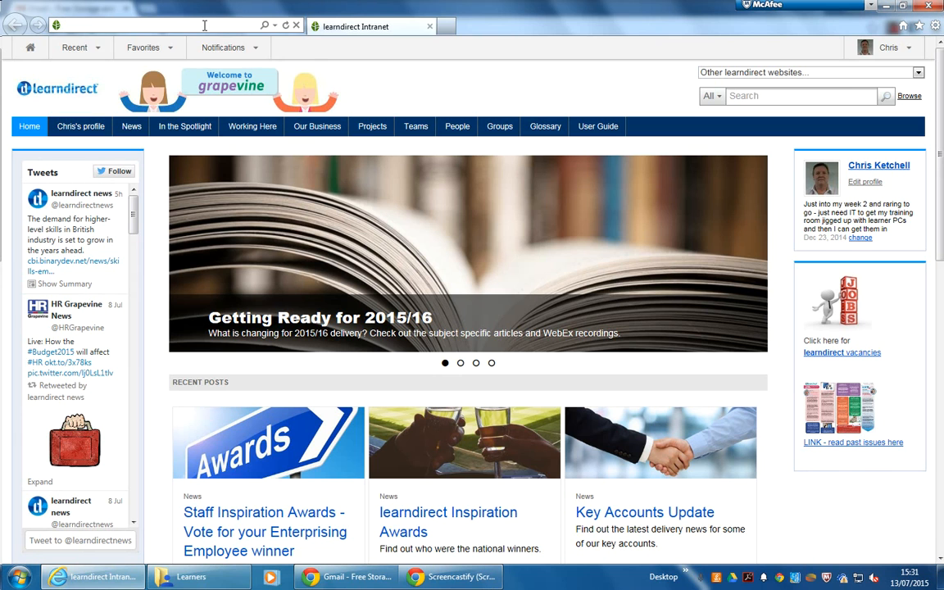
{"action": "type", "text": "gmail"}
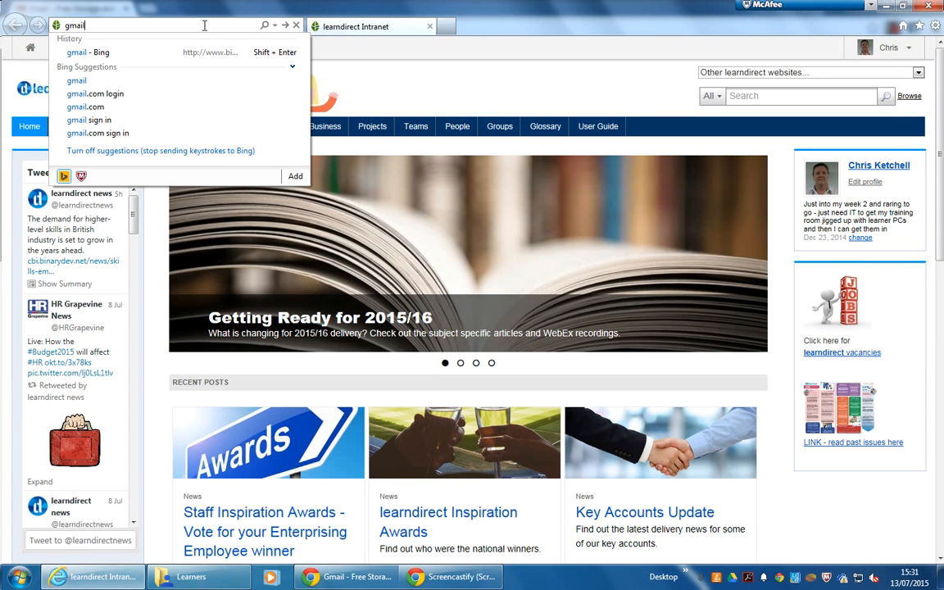
{"action": "key", "text": "Return"}
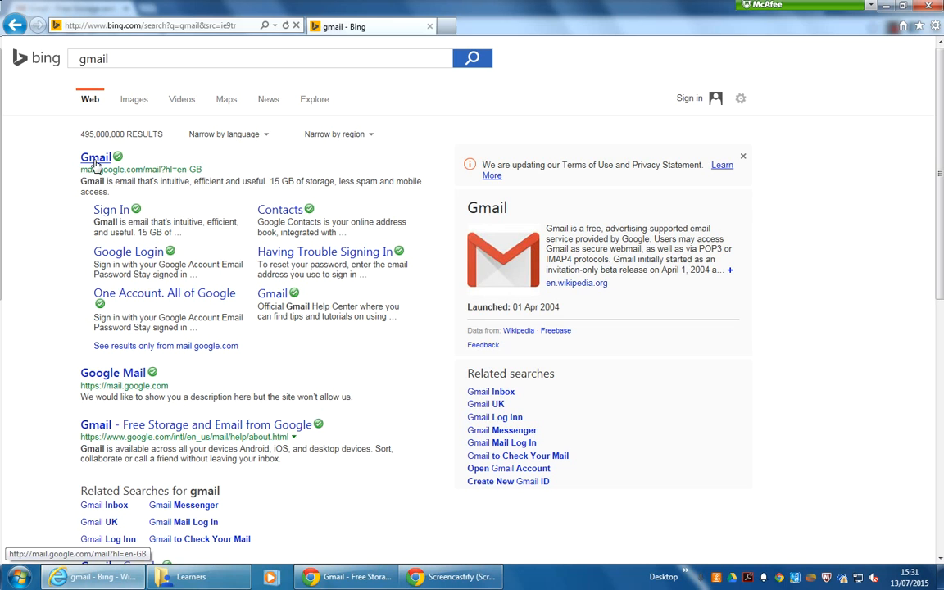
{"action": "left_click", "coordinate": [119, 212]}
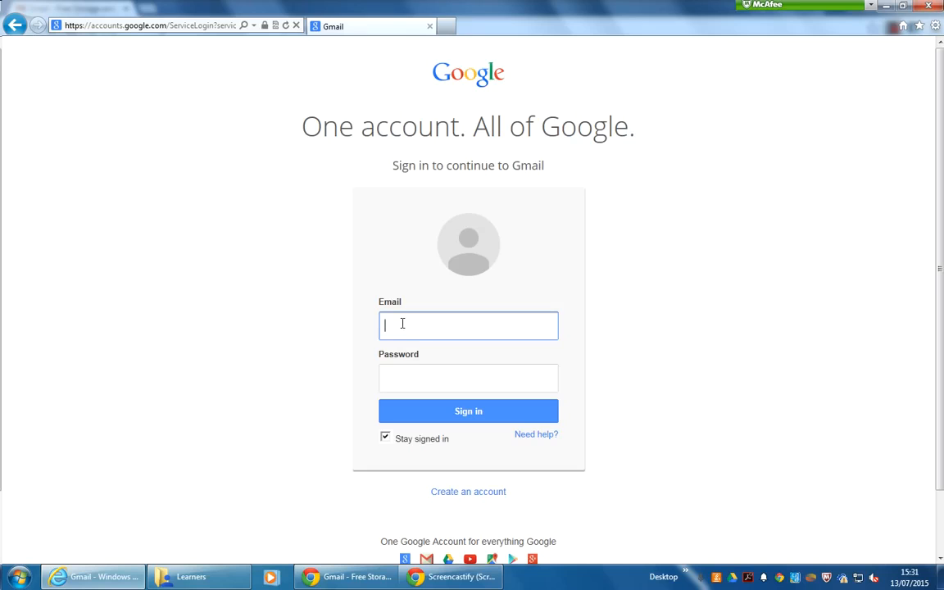
- Enter the account's Gmail address in the sign-in form, correcting the typo
{"action": "left_click", "coordinate": [429, 325]}
{"action": "key", "text": "BackSpace"}
{"action": "left_click", "coordinate": [449, 327]}
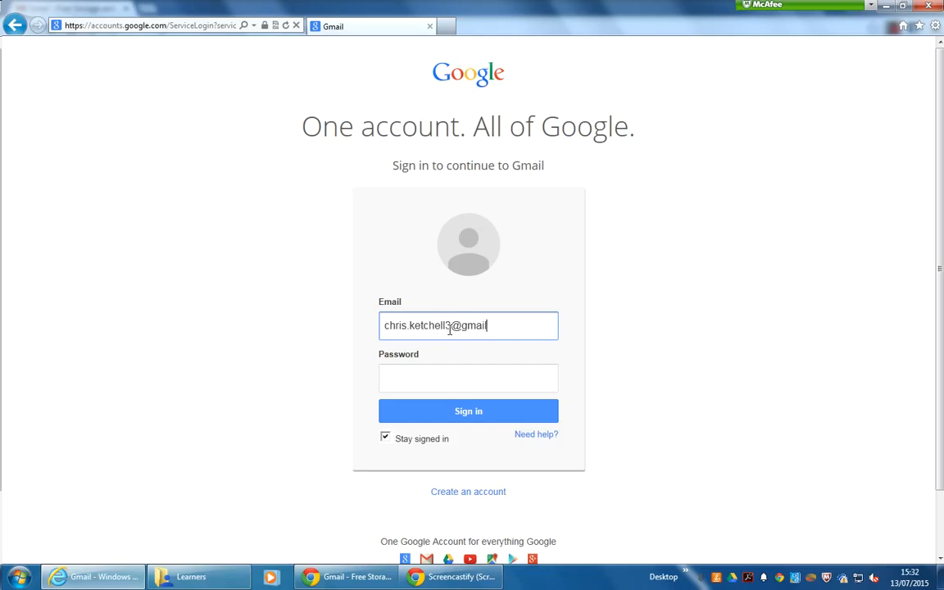
- Turn off Stay signed in and enter the account password
{"action": "left_click", "coordinate": [415, 377]}
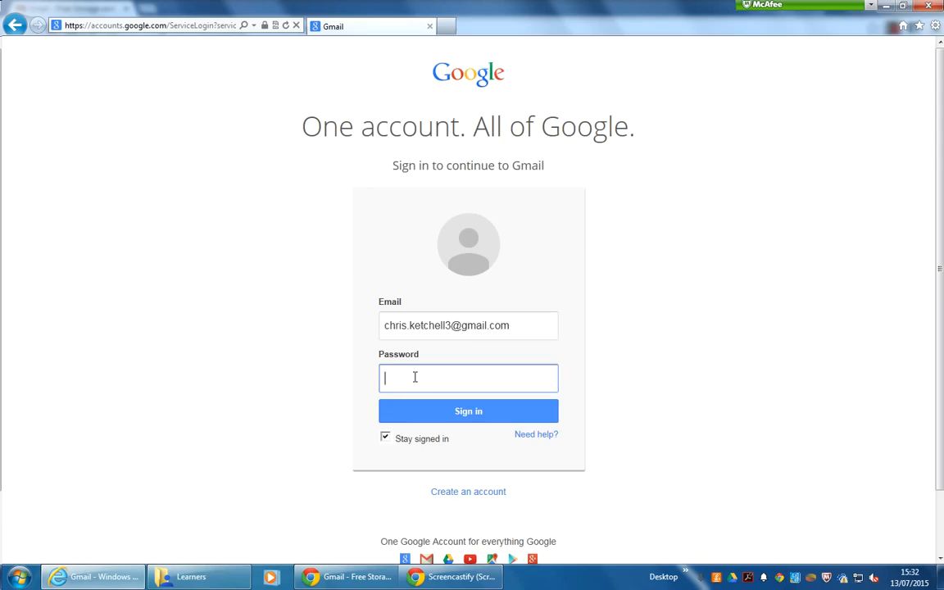
{"action": "left_click", "coordinate": [385, 440]}
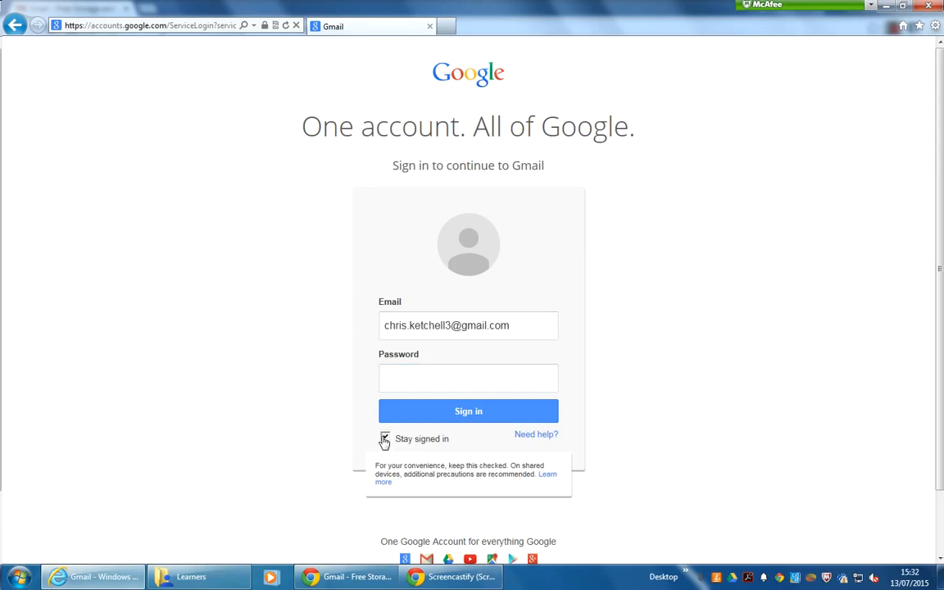
{"action": "left_click", "coordinate": [384, 440]}
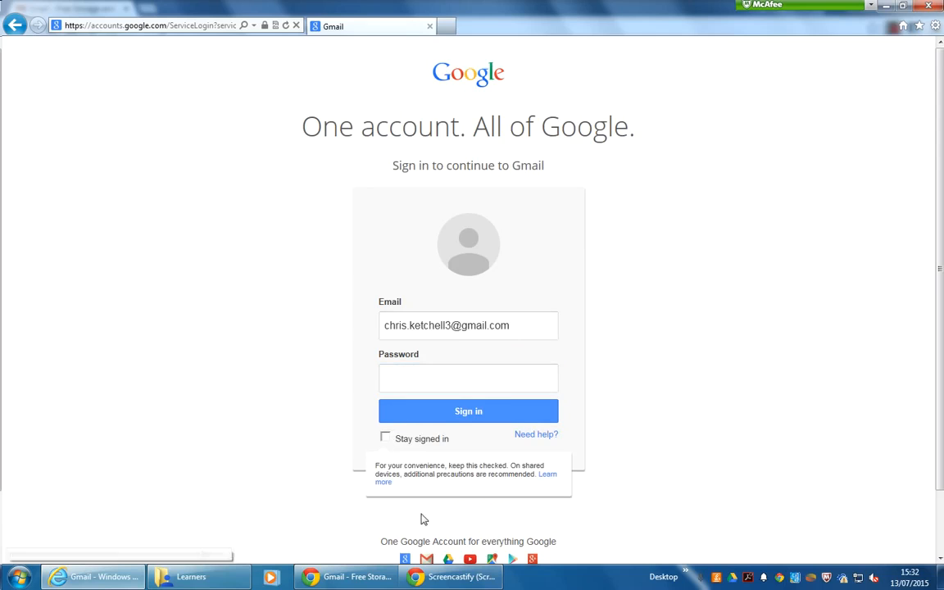
{"action": "left_click", "coordinate": [396, 377]}
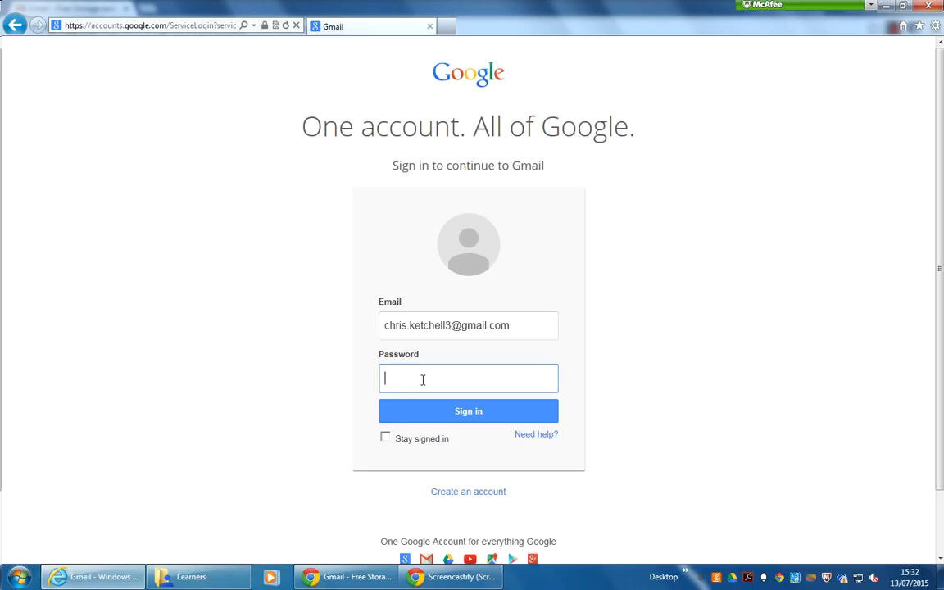
{"action": "type", "text": "*********"}
{"action": "left_click_drag", "start_coordinate": [385, 381], "coordinate": [442, 378]}
{"action": "left_click", "coordinate": [443, 378]}
- Sign in and open Sent Mail, which lists 7 sent conversations
{"action": "left_click", "coordinate": [461, 415]}
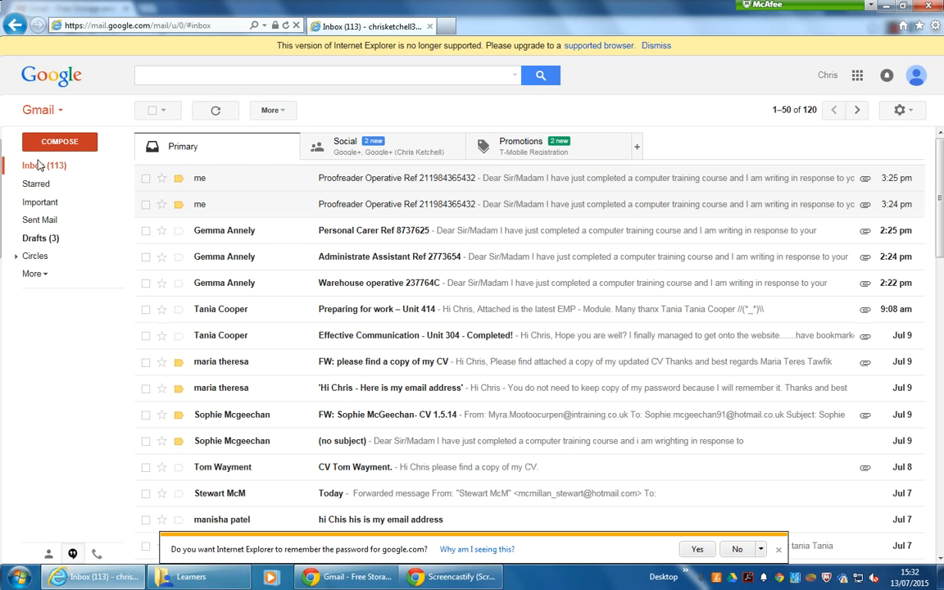
{"action": "left_click", "coordinate": [45, 220]}
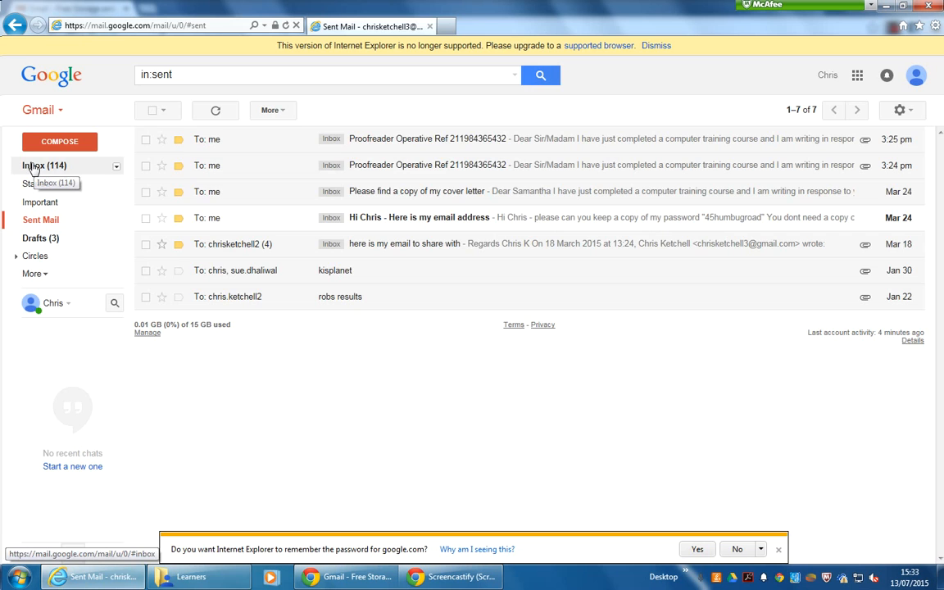
{"action": "left_click", "coordinate": [33, 167]}
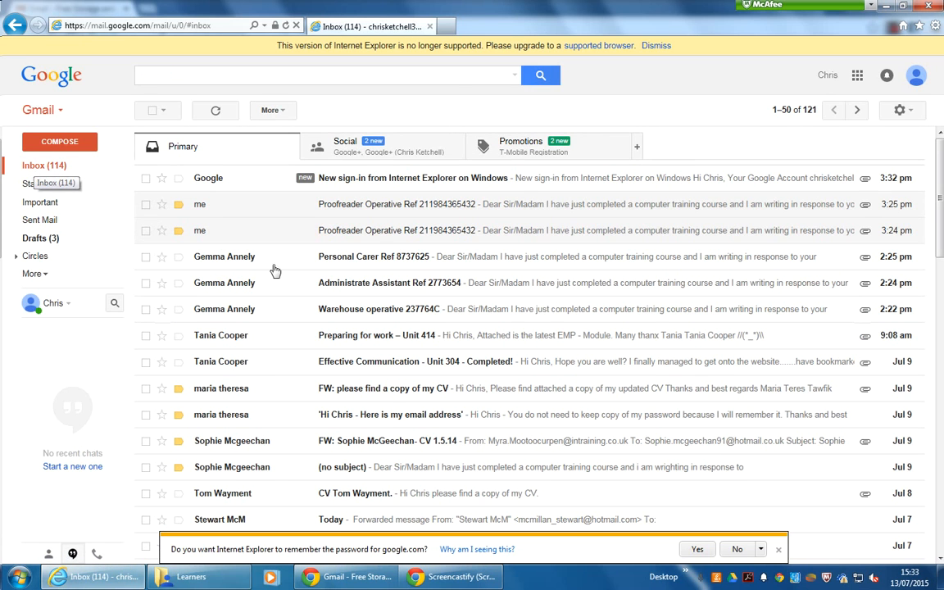
{"action": "left_click", "coordinate": [30, 221]}
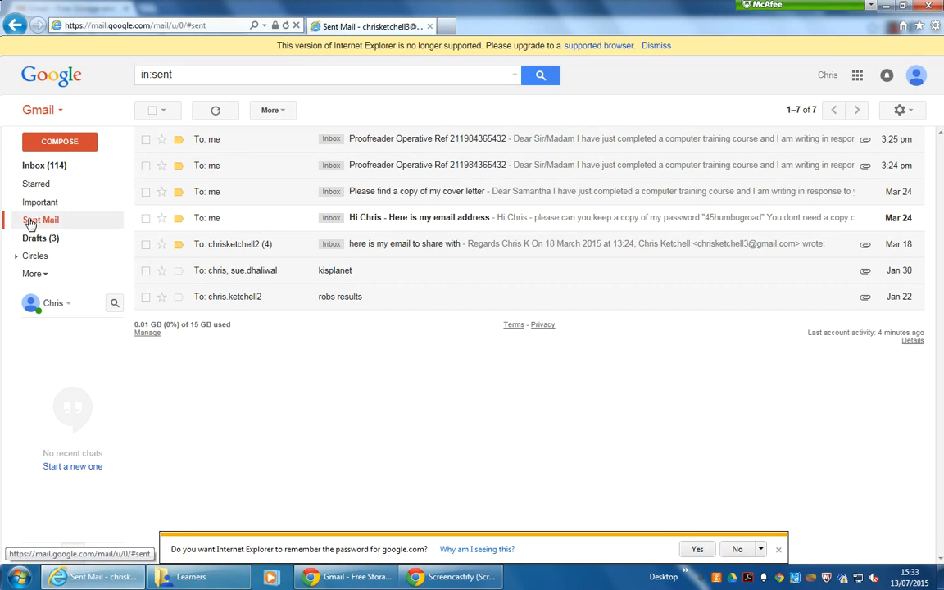
- Switch to Inbox and back to Sent Mail to dismiss the remember-password bar
{"action": "left_click", "coordinate": [29, 167]}
{"action": "left_click", "coordinate": [35, 220]}
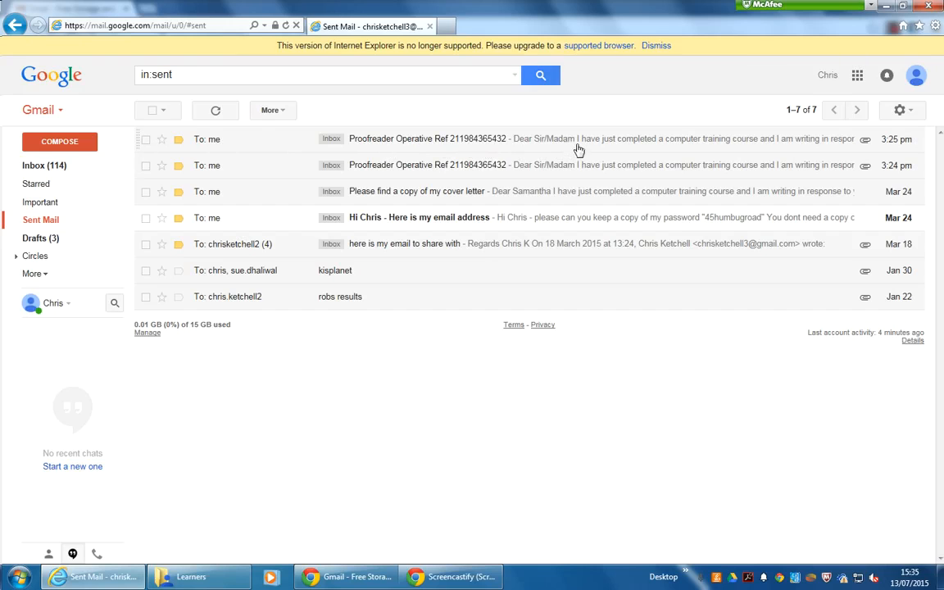
{"action": "left_click", "coordinate": [511, 146]}
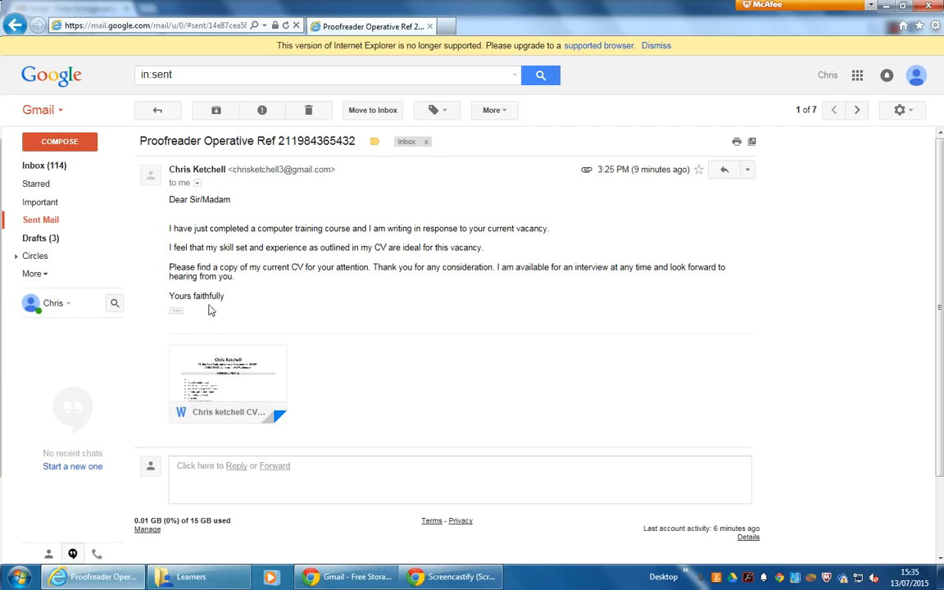
{"action": "mouse_move", "coordinate": [204, 382]}
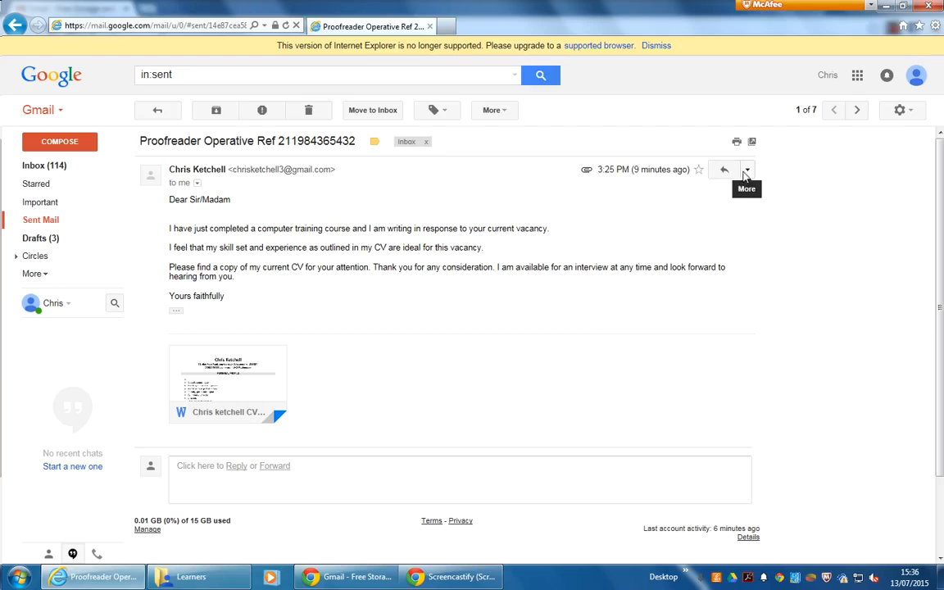
{"action": "left_click", "coordinate": [746, 171]}
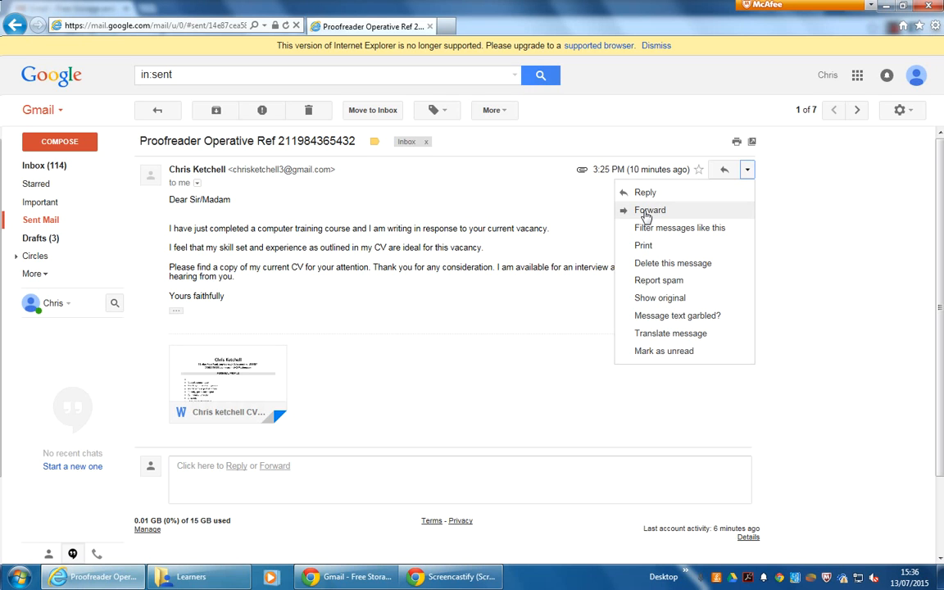
- Forward the Proofreader Operative email and show the Type of response options
{"action": "left_click", "coordinate": [646, 211]}
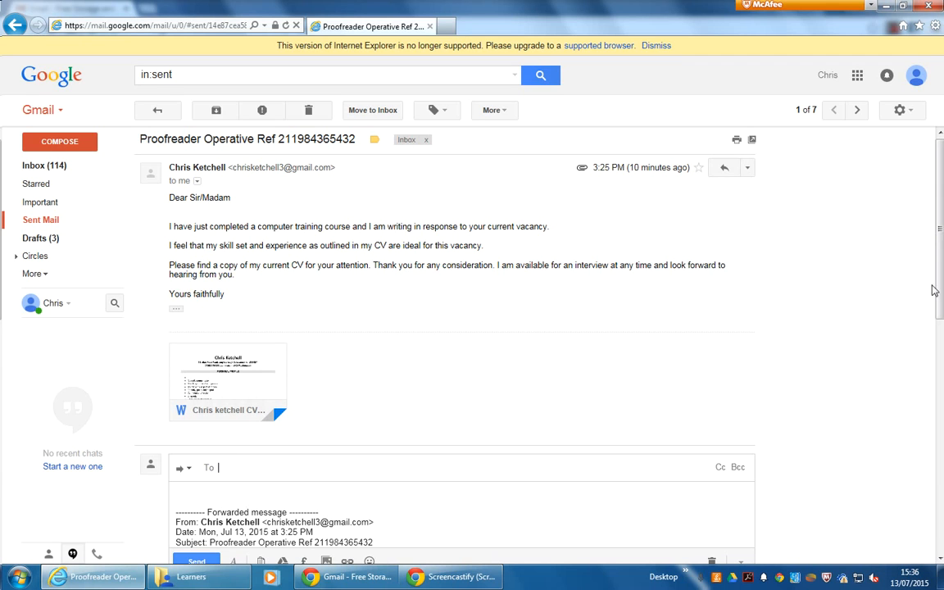
{"action": "left_click_drag", "start_coordinate": [940, 250], "coordinate": [942, 358]}
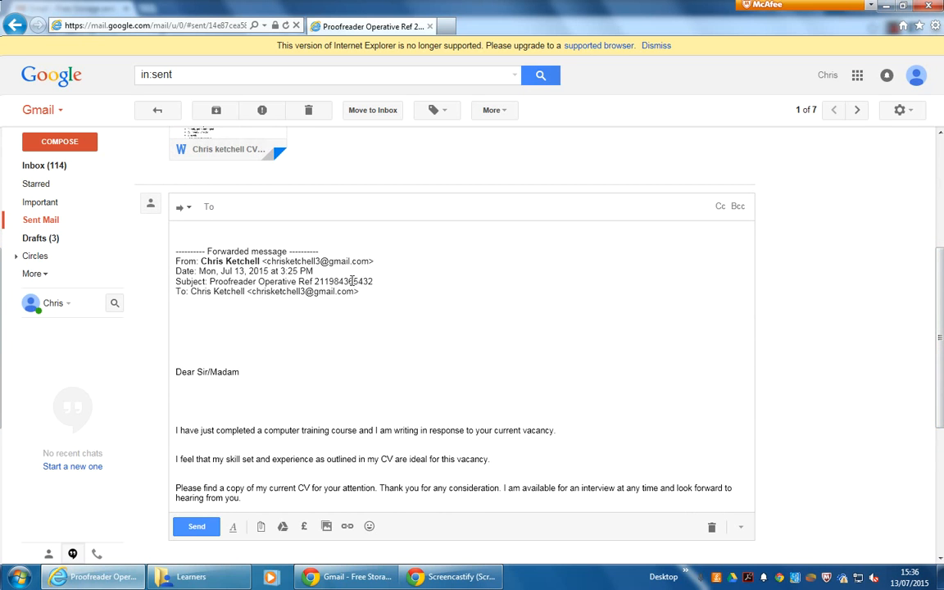
{"action": "left_click", "coordinate": [186, 208]}
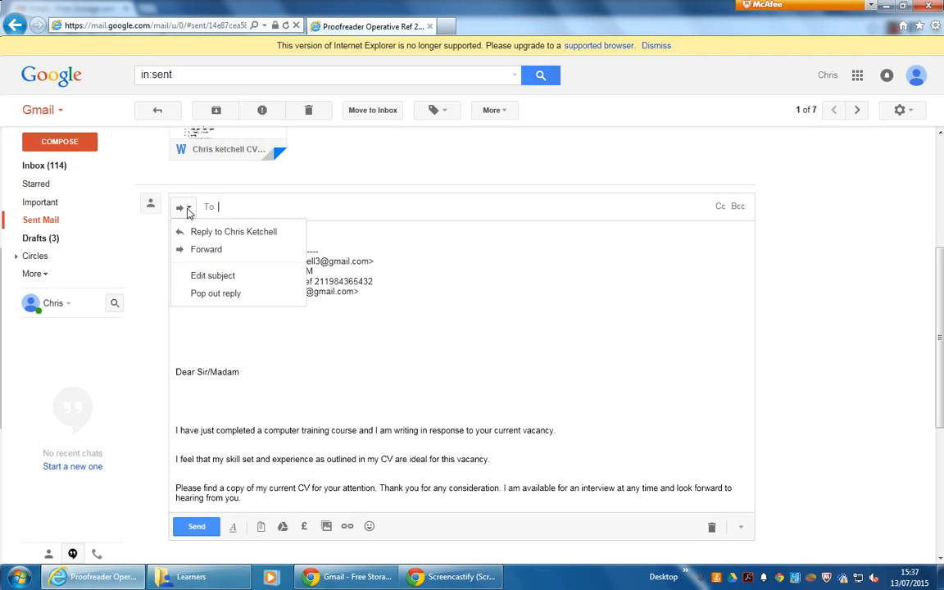
{"action": "left_click", "coordinate": [211, 279]}
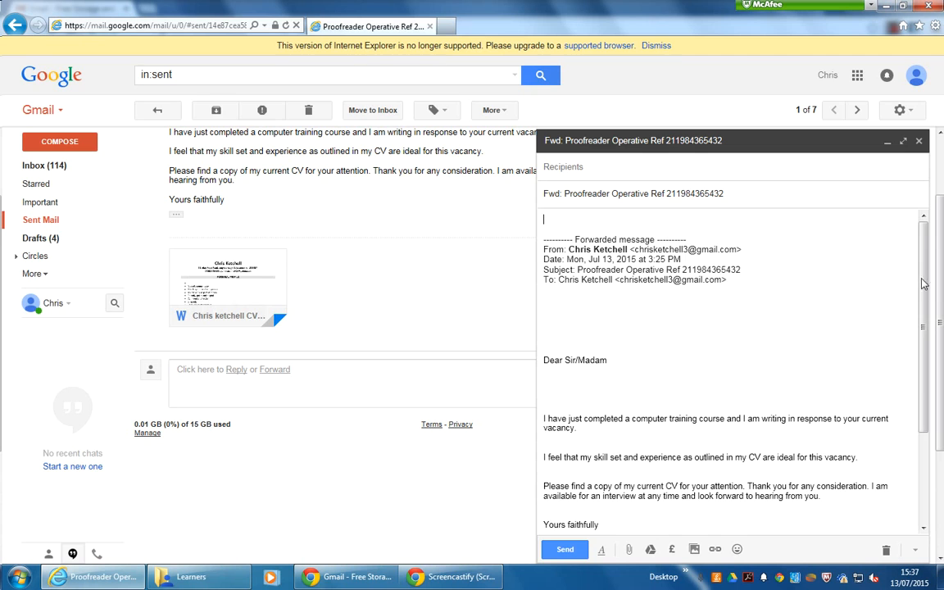
{"action": "left_click_drag", "start_coordinate": [923, 284], "coordinate": [927, 378]}
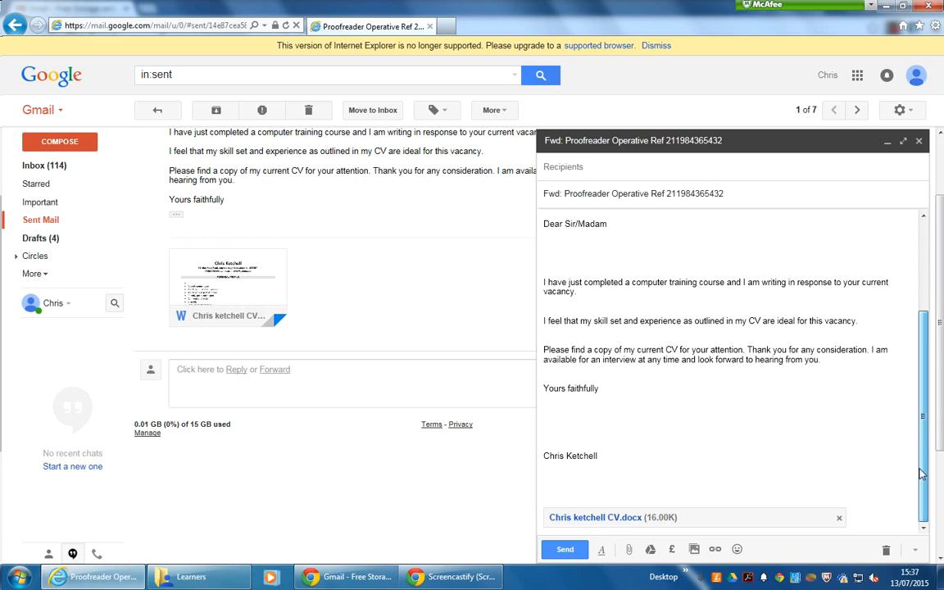
{"action": "left_click_drag", "start_coordinate": [924, 472], "coordinate": [930, 350]}
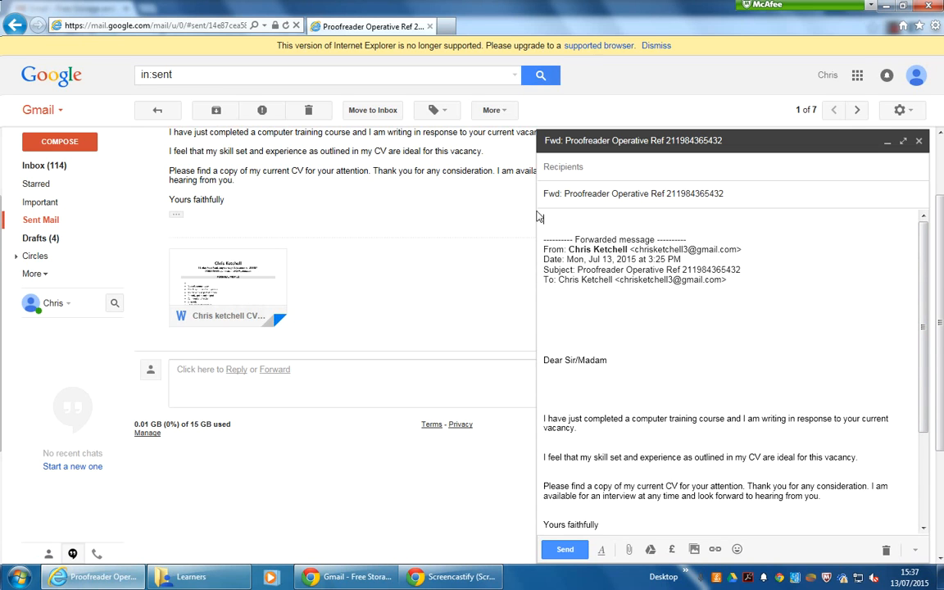
- Enter the job contact's e-mail address in the forward's To field
{"action": "left_click", "coordinate": [554, 170]}
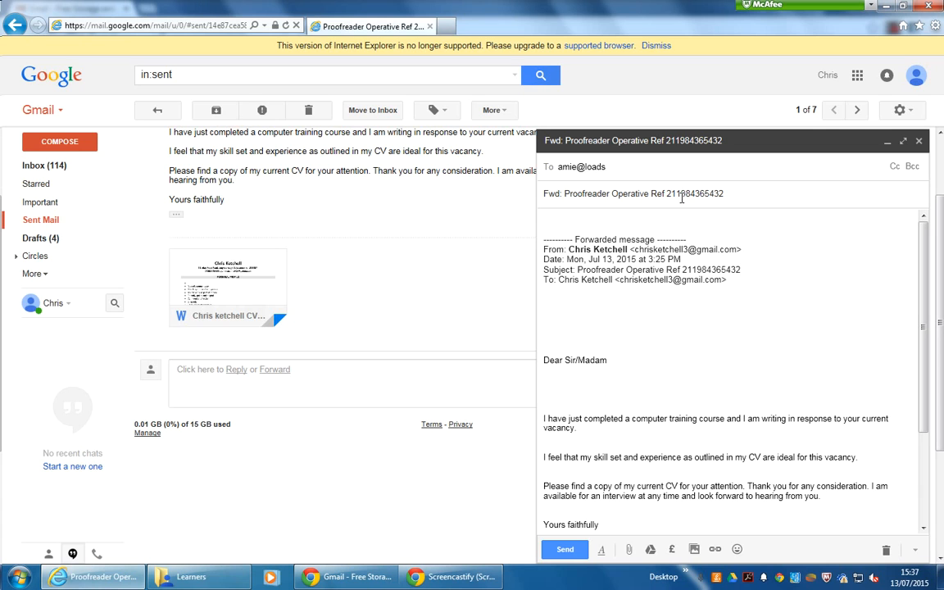
{"action": "left_click_drag", "start_coordinate": [724, 194], "coordinate": [492, 180]}
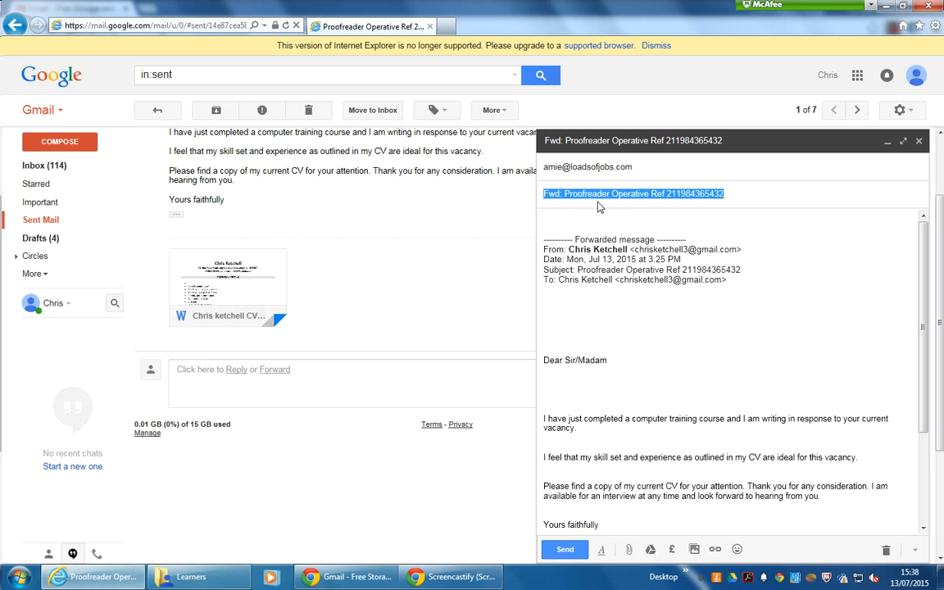
{"action": "key", "text": "BackSpace"}
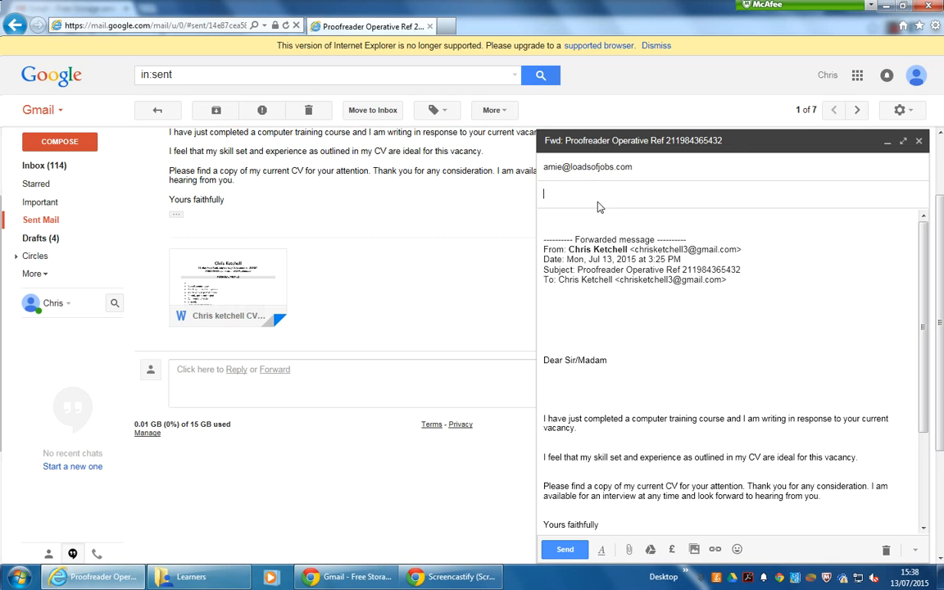
{"action": "type", "text": "Warehouse Operative Ref 237764"}
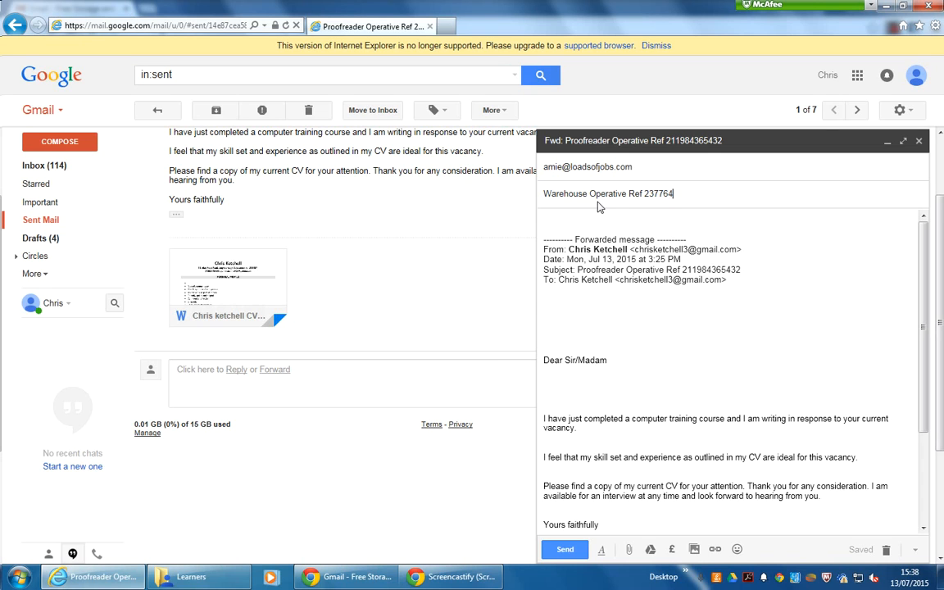
{"action": "type", "text": "C"}
- Delete the 'Forwarded message' header block and blank lines above the 'Dear Sir/Madam' greeting
{"action": "scroll", "coordinate": [925, 326], "scroll_direction": "down", "scroll_amount": 3}
{"action": "scroll", "coordinate": [924, 325], "scroll_direction": "up", "scroll_amount": 3}
{"action": "left_click", "coordinate": [592, 311]}
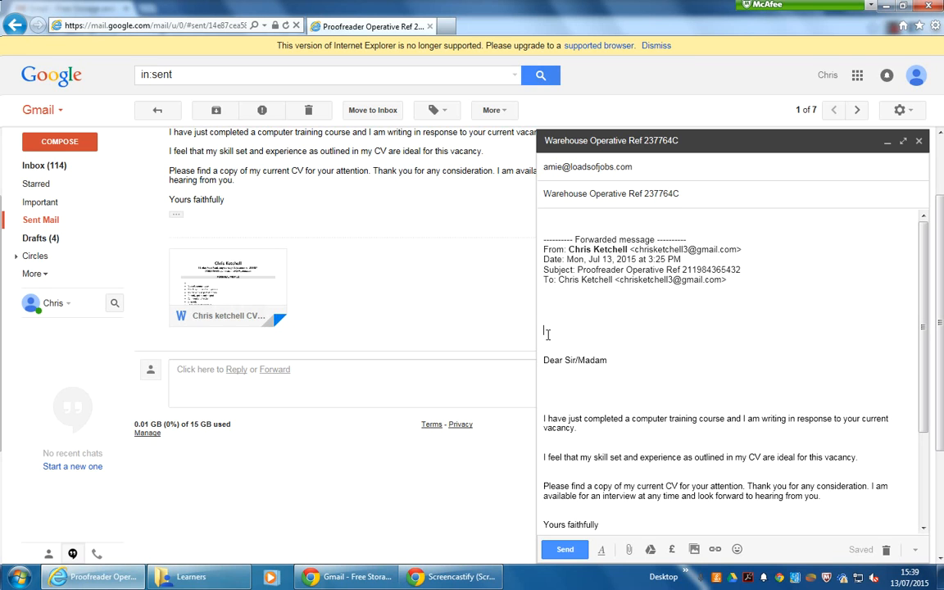
{"action": "triple_click", "coordinate": [544, 280]}
{"action": "left_click_drag", "start_coordinate": [543, 280], "coordinate": [540, 214]}
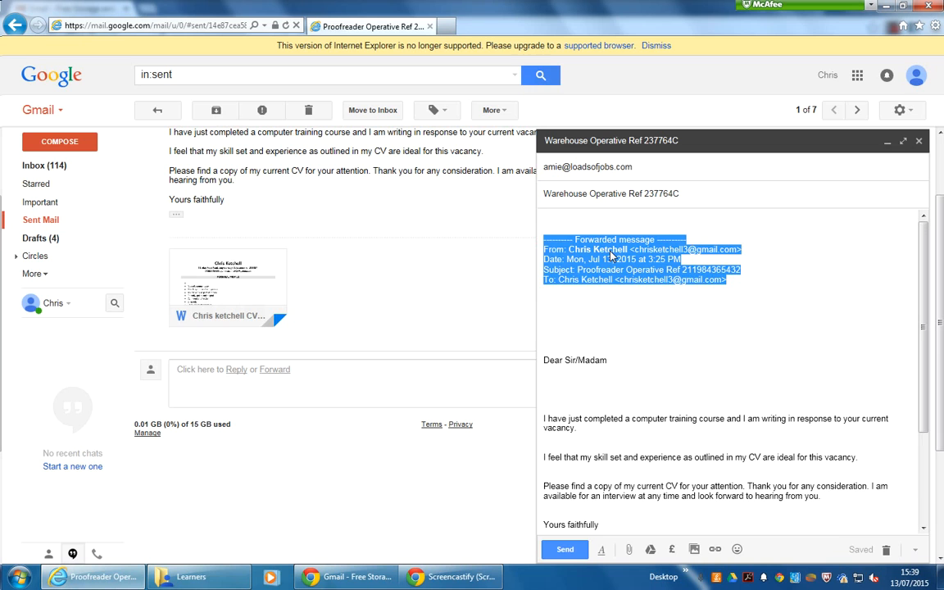
{"action": "key", "text": "Delete"}
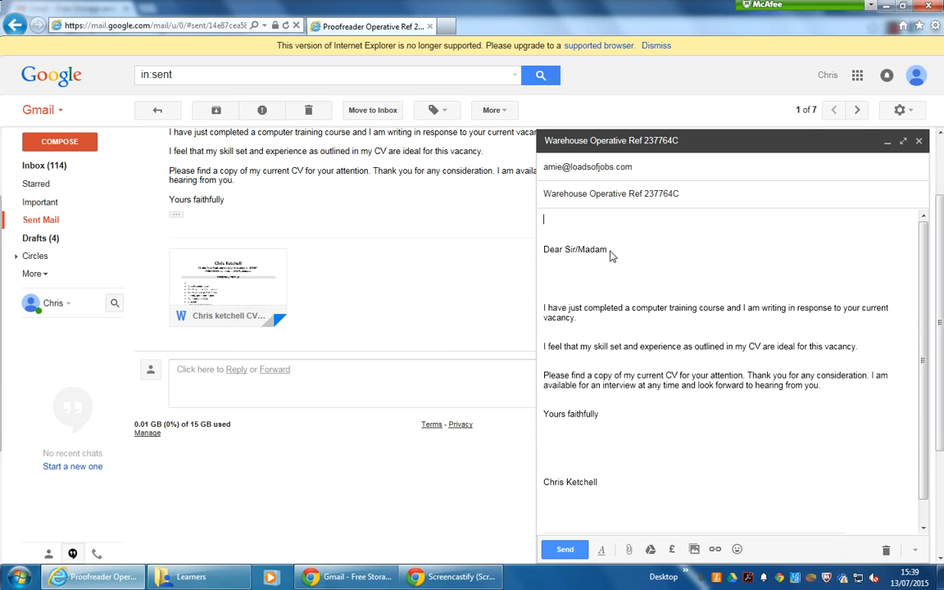
{"action": "key", "text": "Delete"}
{"action": "key", "text": "Delete"}
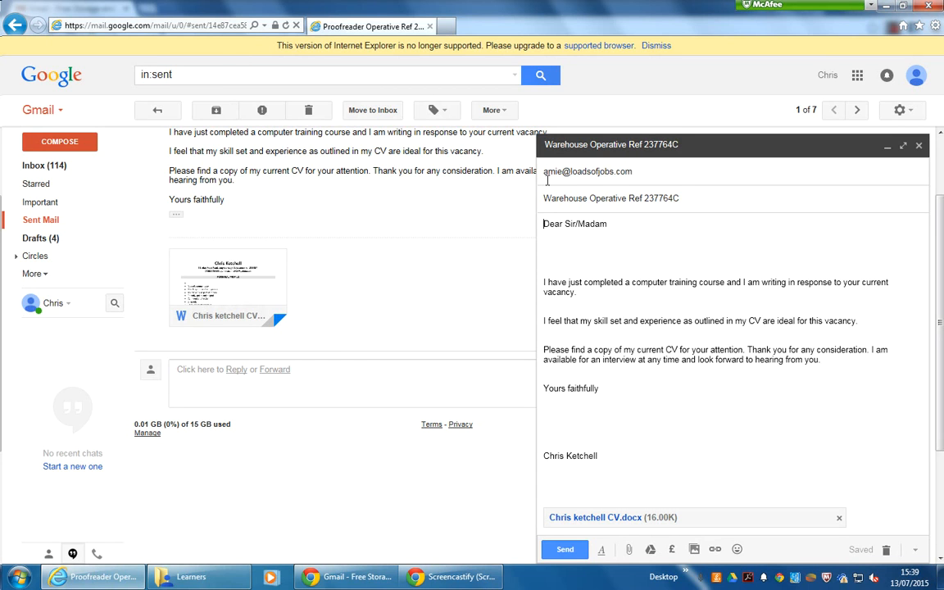
{"action": "mouse_move", "coordinate": [546, 173]}
- Replace 'Sir/Madam' in the greeting with the recipient's first name
{"action": "left_click", "coordinate": [609, 224]}
{"action": "key", "text": "BackSpace"}
{"action": "key", "text": "BackSpace"}
{"action": "key", "text": "BackSpace"}
{"action": "key", "text": "BackSpace"}
{"action": "key", "text": "BackSpace"}
{"action": "key", "text": "BackSpace"}
{"action": "key", "text": "BackSpace"}
- Change the sign-off to 'Yours sincerely' and remove the extra blank line under the greeting
{"action": "key", "text": "BackSpace"}
{"action": "key", "text": "BackSpace"}
{"action": "type", "text": "Amie"}
{"action": "left_click", "coordinate": [597, 389]}
{"action": "key", "text": "BackSpace"}
{"action": "key", "text": "BackSpace"}
{"action": "key", "text": "BackSpace"}
{"action": "key", "text": "BackSpace"}
{"action": "key", "text": "BackSpace"}
{"action": "key", "text": "BackSpace"}
{"action": "key", "text": "BackSpace"}
{"action": "key", "text": "BackSpace"}
{"action": "key", "text": "BackSpace"}
{"action": "key", "text": "BackSpace"}
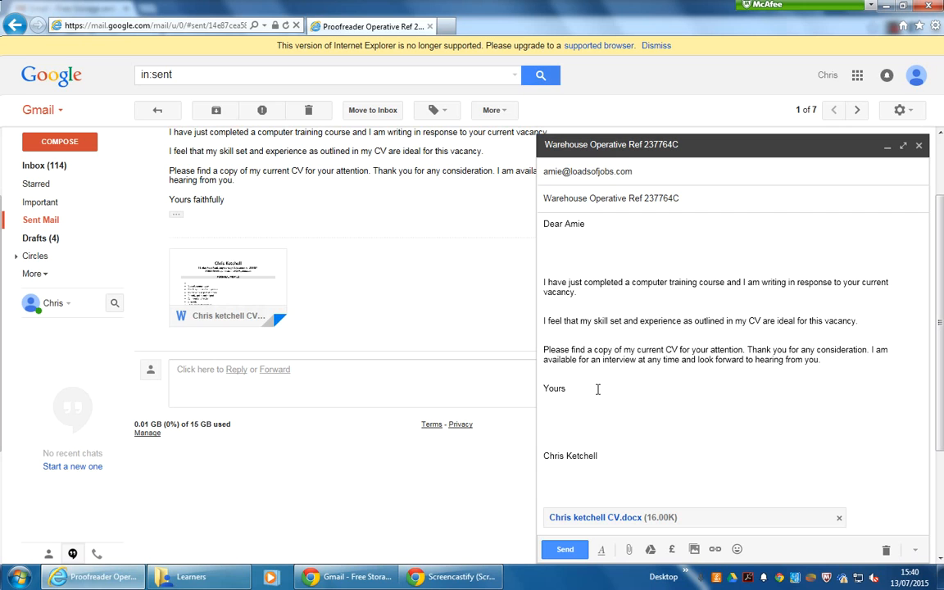
{"action": "type", "text": "sincerely"}
{"action": "mouse_move", "coordinate": [562, 172]}
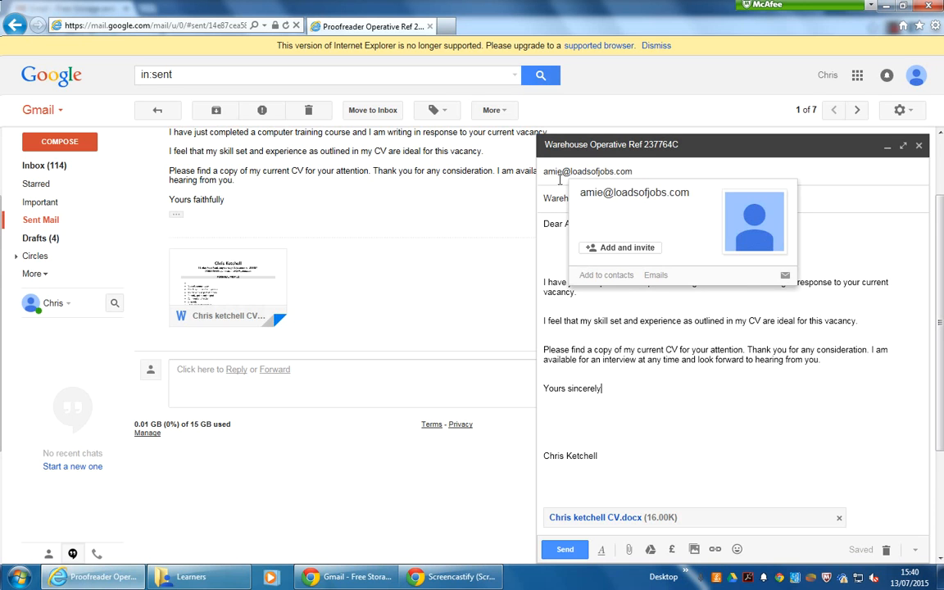
{"action": "left_click", "coordinate": [544, 254]}
{"action": "key", "text": "BackSpace"}
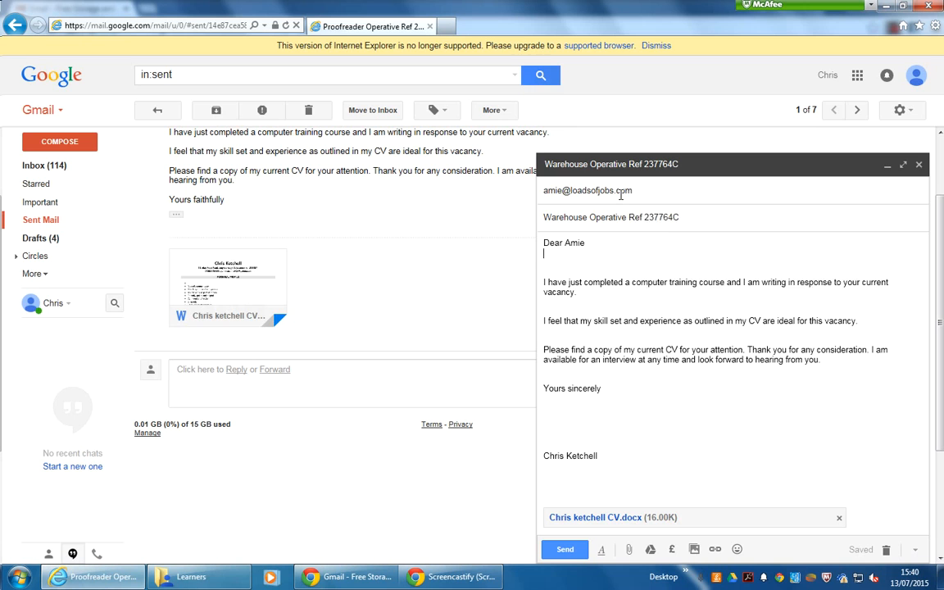
{"action": "mouse_move", "coordinate": [620, 194]}
{"action": "left_click_drag", "start_coordinate": [940, 351], "coordinate": [942, 402]}
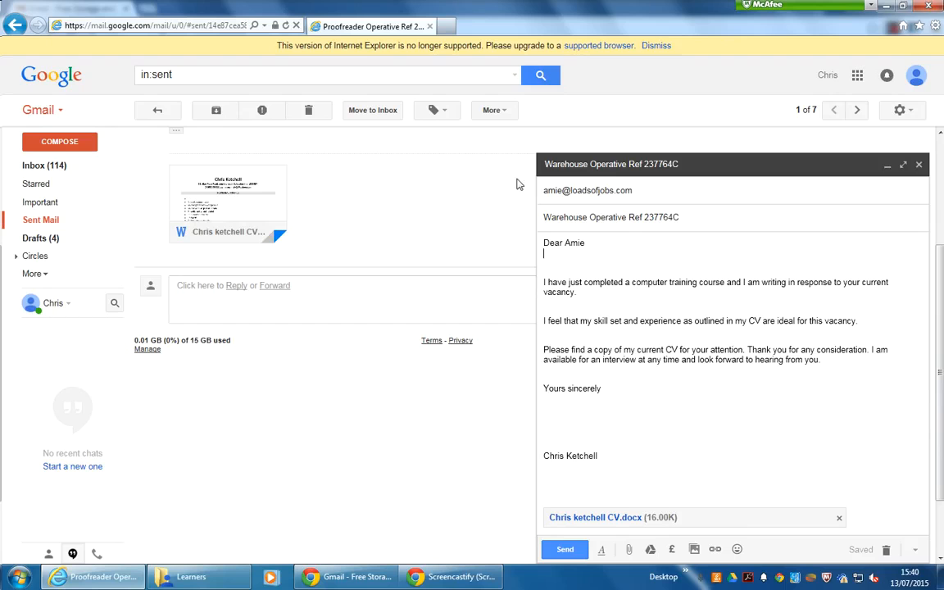
- Send the Warehouse Operative Ref 237764C application and confirm it heads the Sent Mail list
{"action": "left_click", "coordinate": [607, 476]}
{"action": "left_click", "coordinate": [565, 551]}
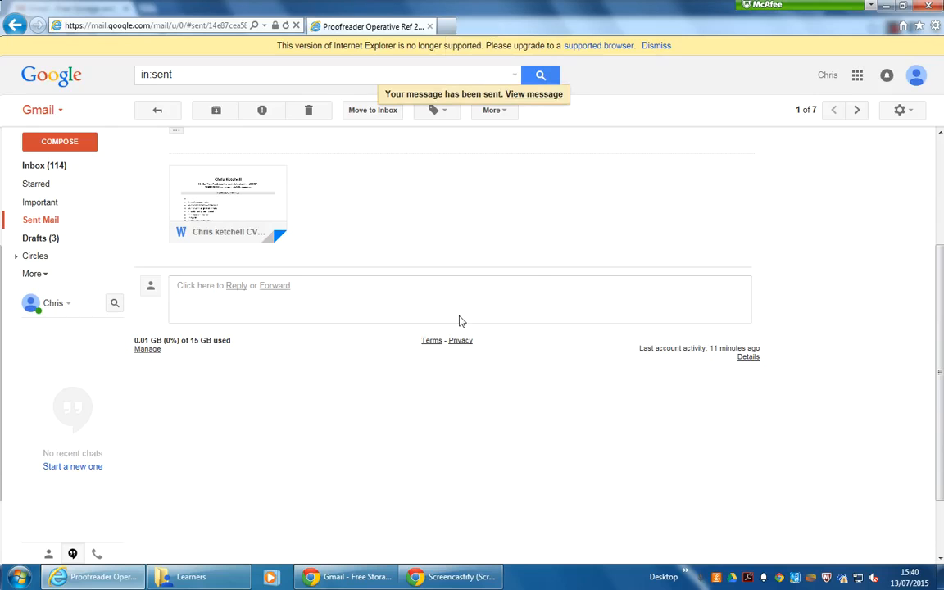
{"action": "left_click", "coordinate": [38, 222]}
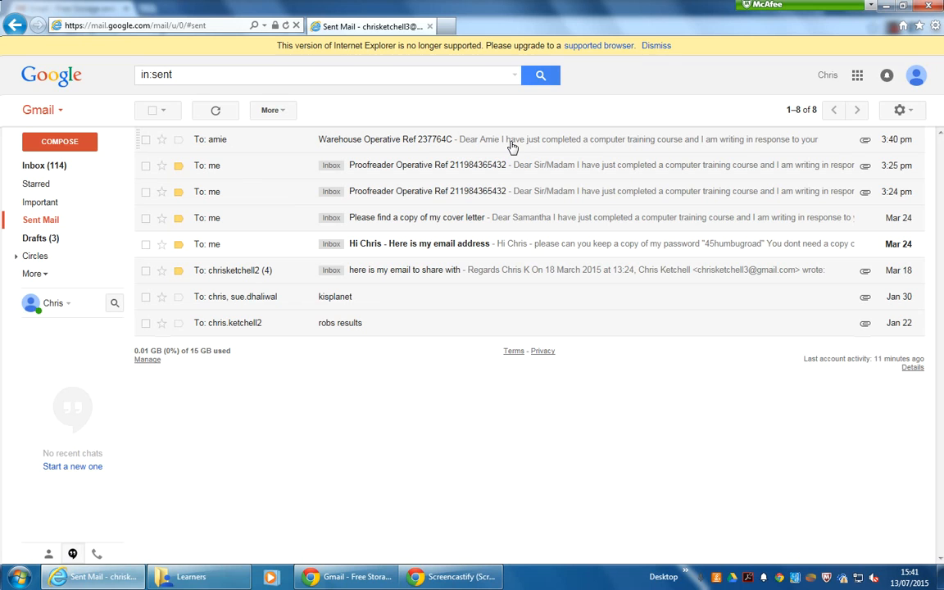
{"action": "left_click", "coordinate": [34, 166]}
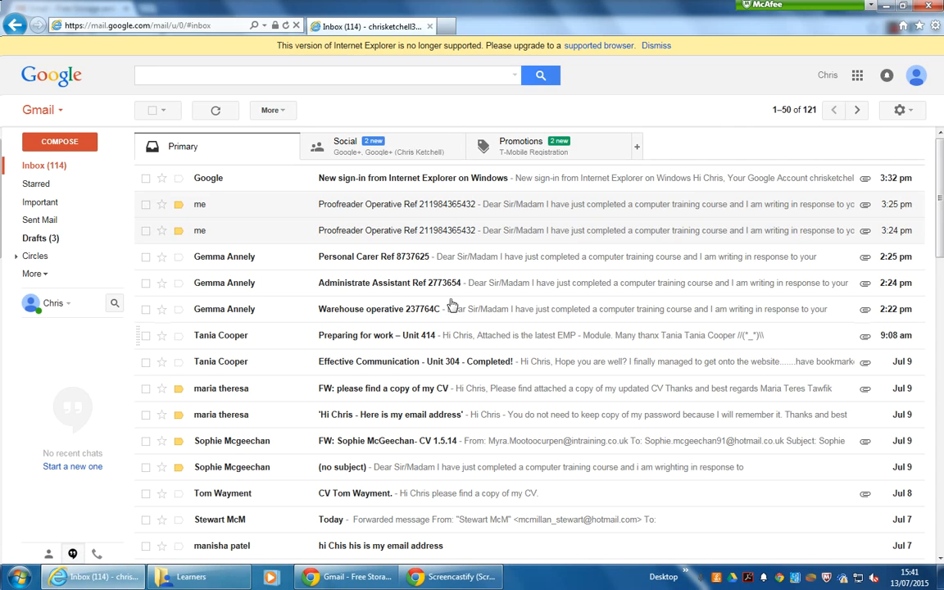
{"action": "left_click", "coordinate": [33, 221]}
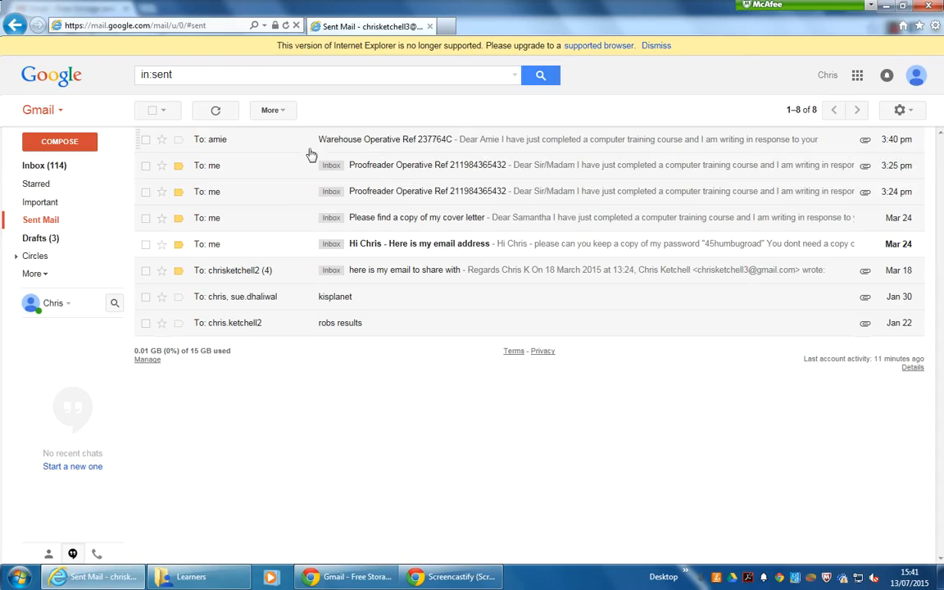
- Forward the sent Warehouse Operative Ref 237764C email with its CV, making the subject editable
{"action": "left_click", "coordinate": [499, 143]}
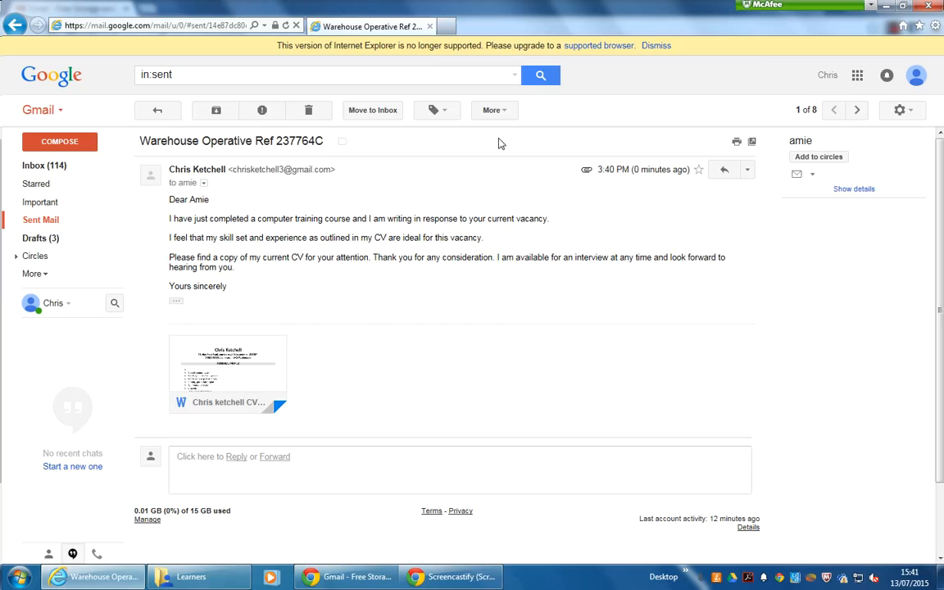
{"action": "left_click", "coordinate": [747, 171]}
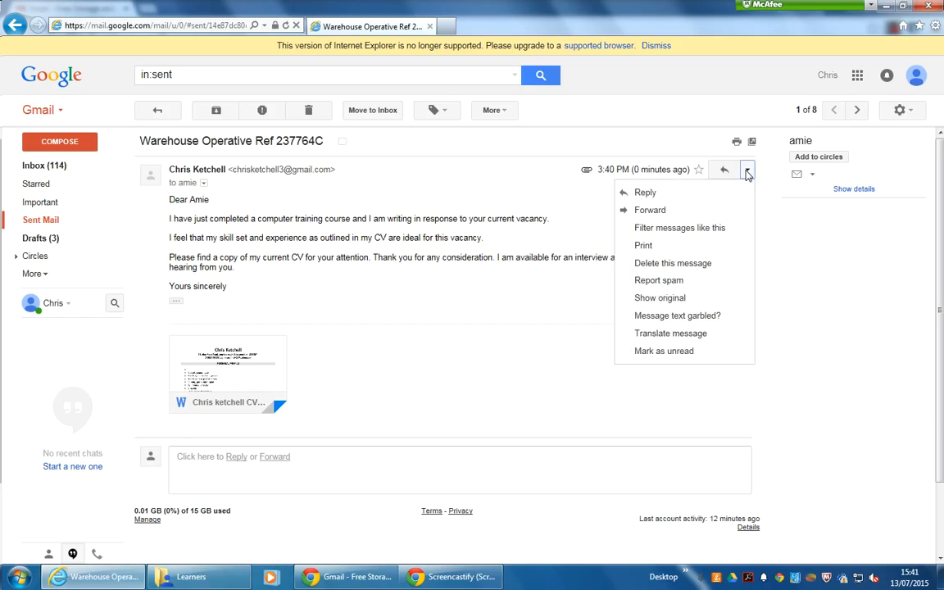
{"action": "left_click", "coordinate": [651, 211]}
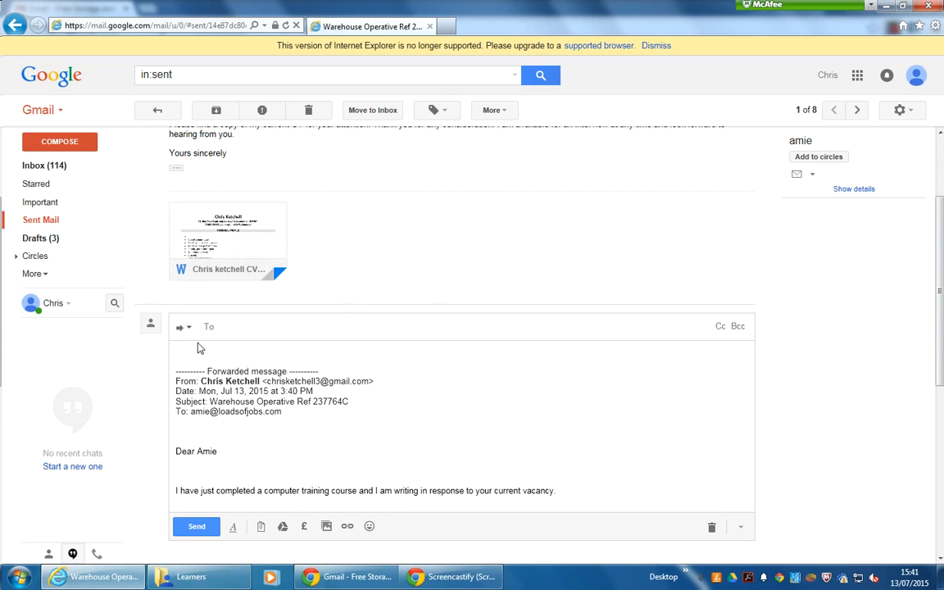
{"action": "left_click", "coordinate": [185, 329]}
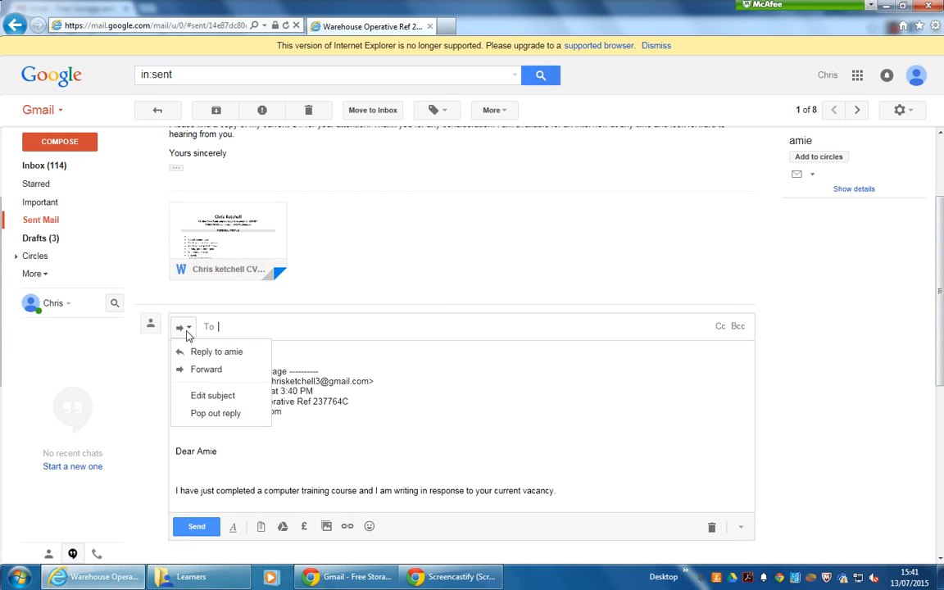
{"action": "left_click", "coordinate": [210, 397]}
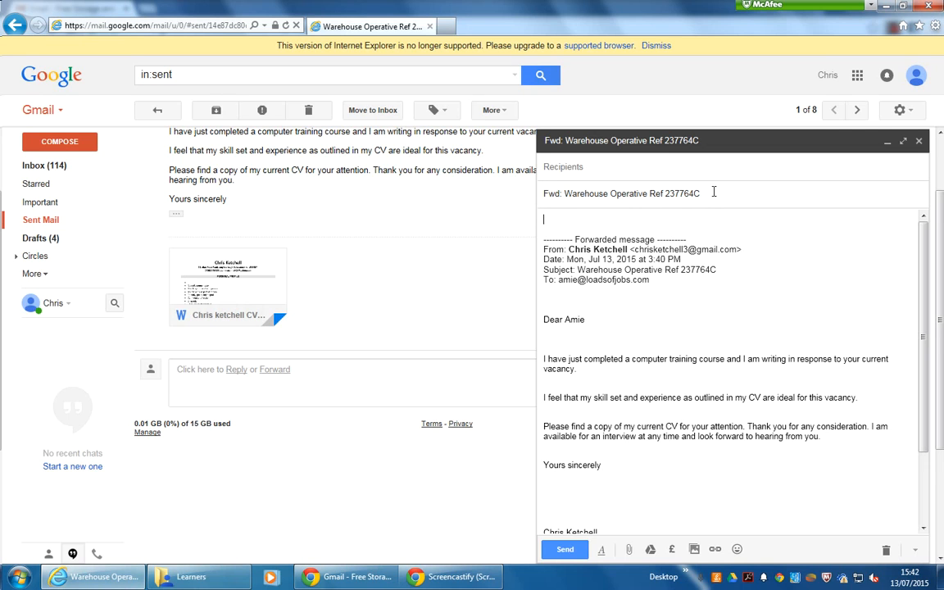
- Replace the forward's subject with 'Administrative Assistant Ref 2773654'
{"action": "left_click_drag", "start_coordinate": [713, 192], "coordinate": [541, 194]}
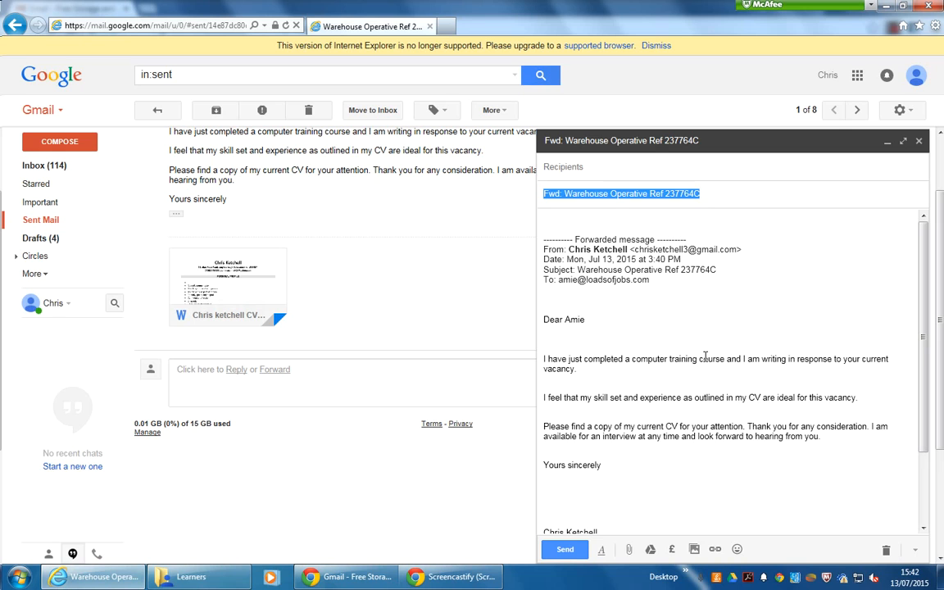
{"action": "type", "text": "Admi"}
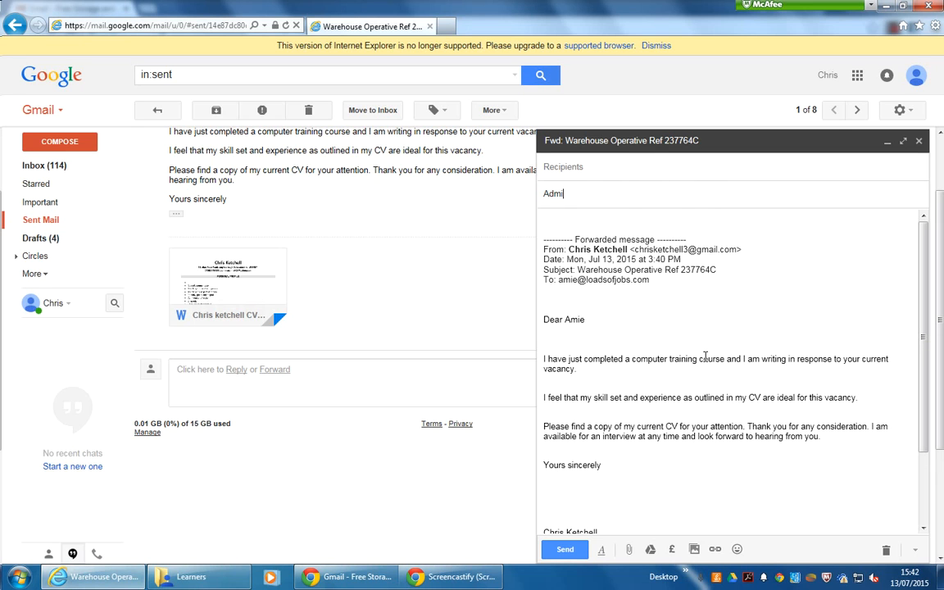
{"action": "type", "text": "nistrative Assistant"}
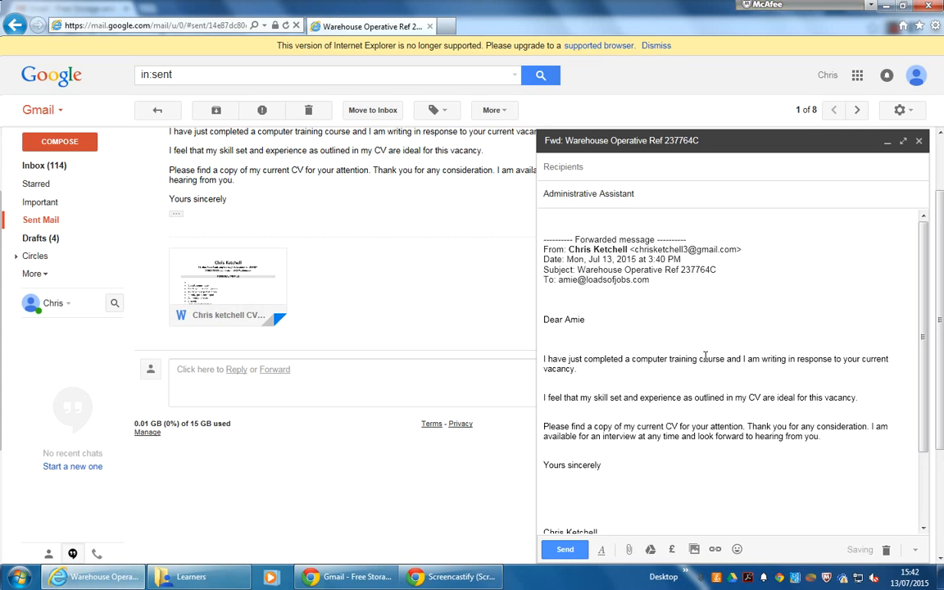
{"action": "type", "text": " Ref 2"}
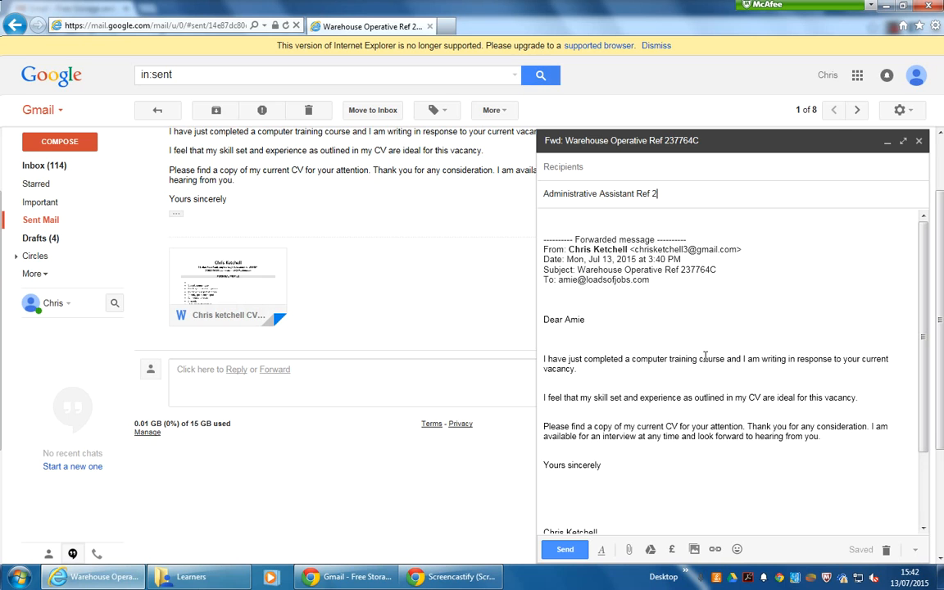
{"action": "type", "text": "773654"}
- Delete the forwarded-message header and change the greeting to the new recipient's first name
{"action": "left_click_drag", "start_coordinate": [658, 285], "coordinate": [540, 211]}
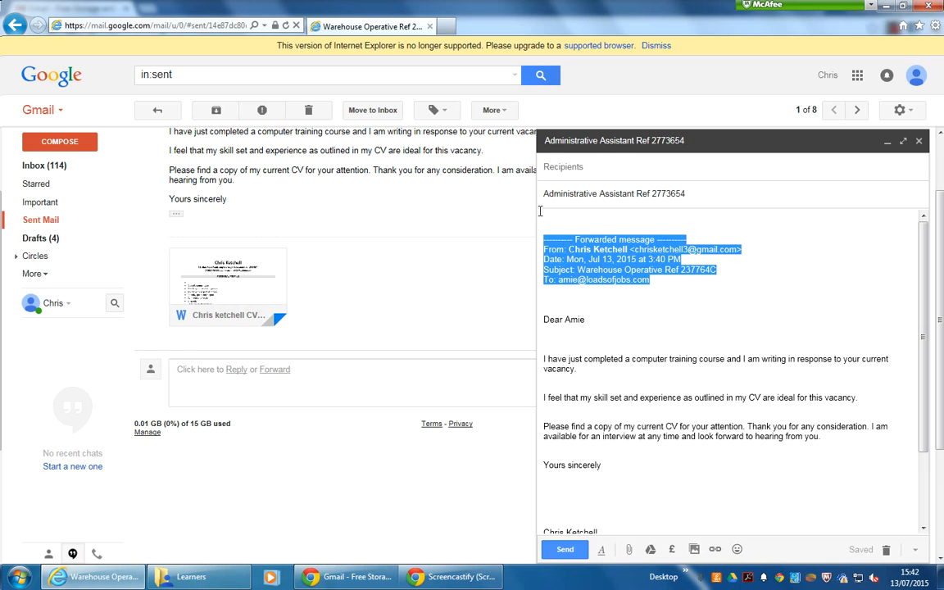
{"action": "key", "text": "Delete"}
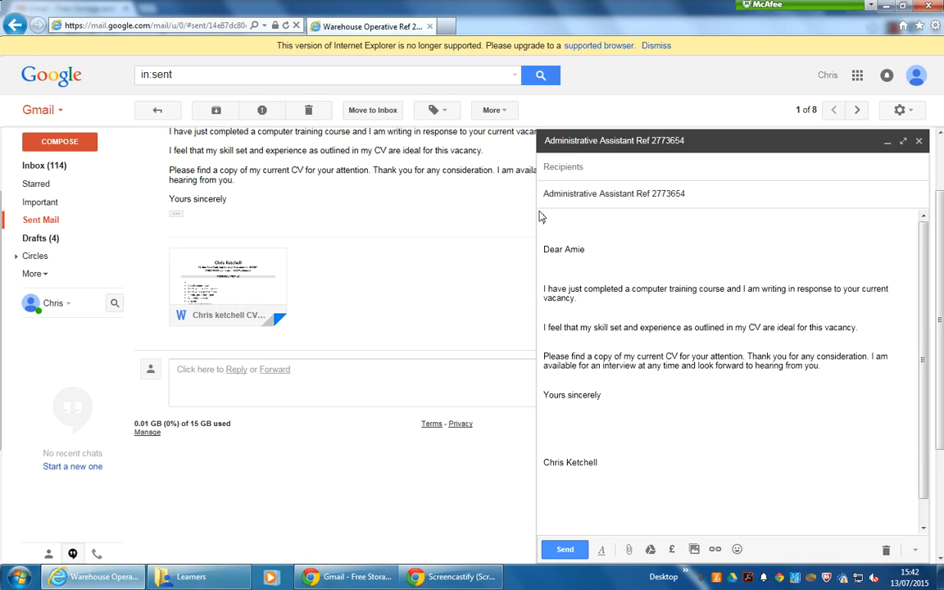
{"action": "key", "text": "Delete"}
{"action": "key", "text": "End"}
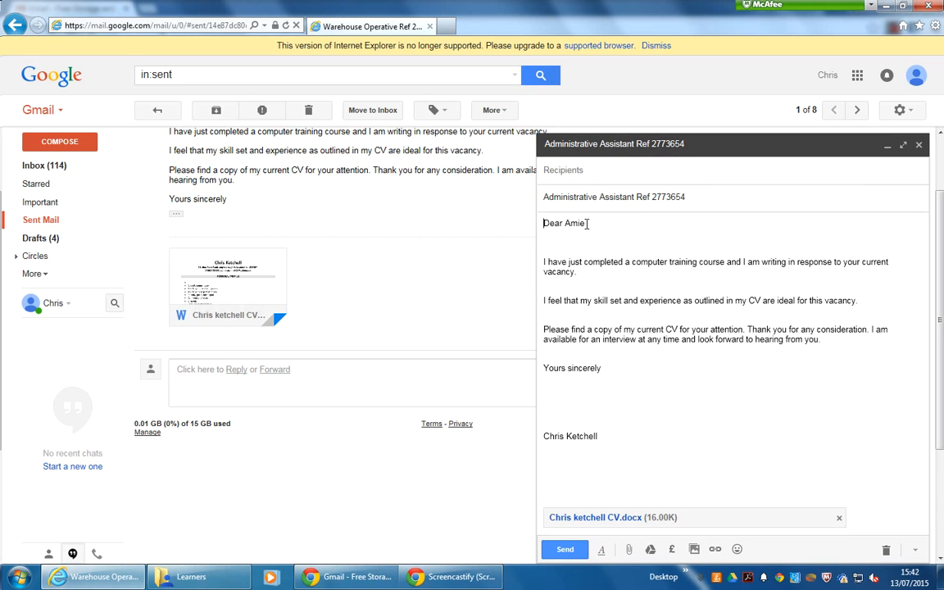
{"action": "key", "text": "BackSpace"}
{"action": "key", "text": "BackSpace"}
{"action": "key", "text": "BackSpace"}
{"action": "key", "text": "BackSpace"}
{"action": "type", "text": "Sandr"}
- Address the Administrative Assistant email to the new recipient's e-mail address and send it
{"action": "left_click", "coordinate": [621, 168]}
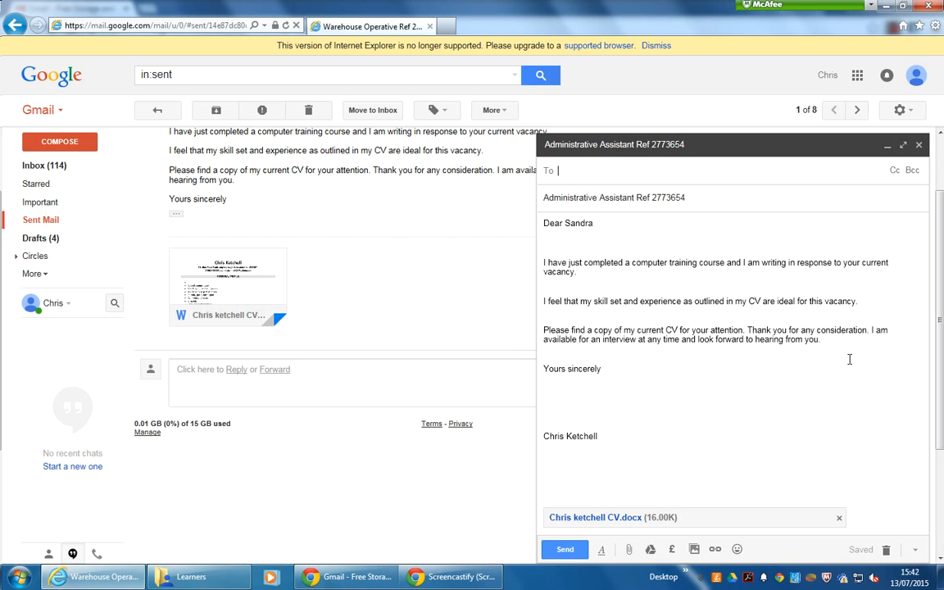
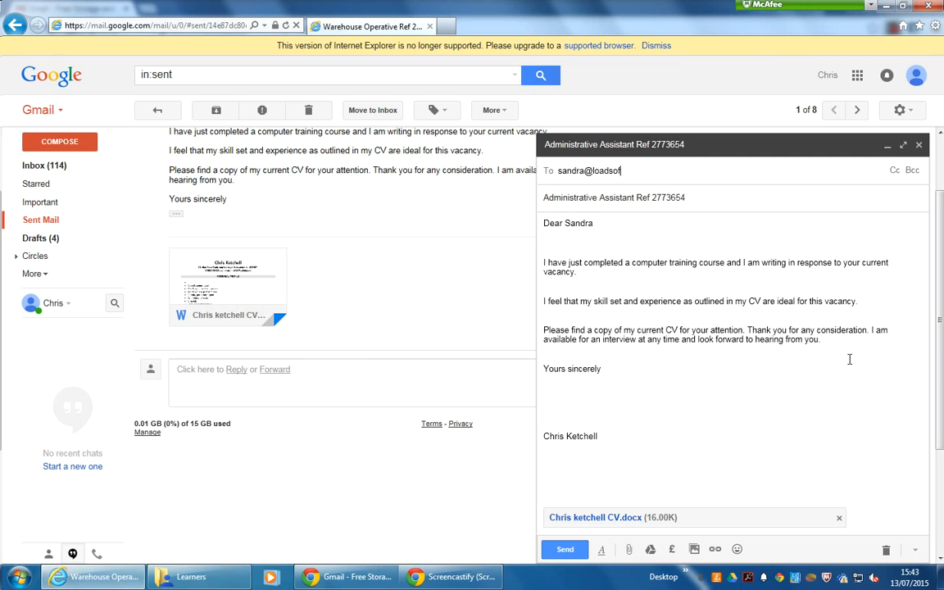
{"action": "left_click", "coordinate": [557, 225]}
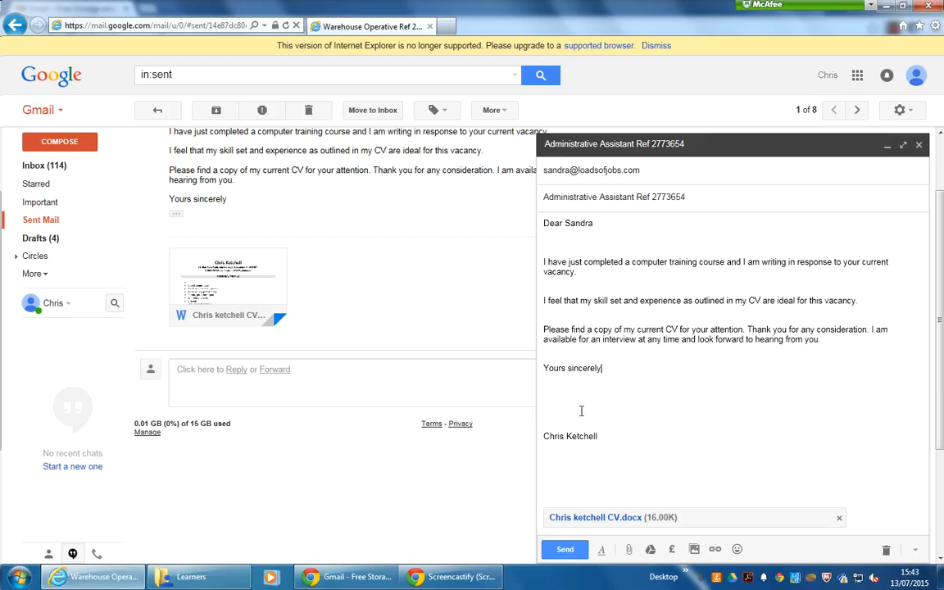
{"action": "left_click", "coordinate": [563, 549]}
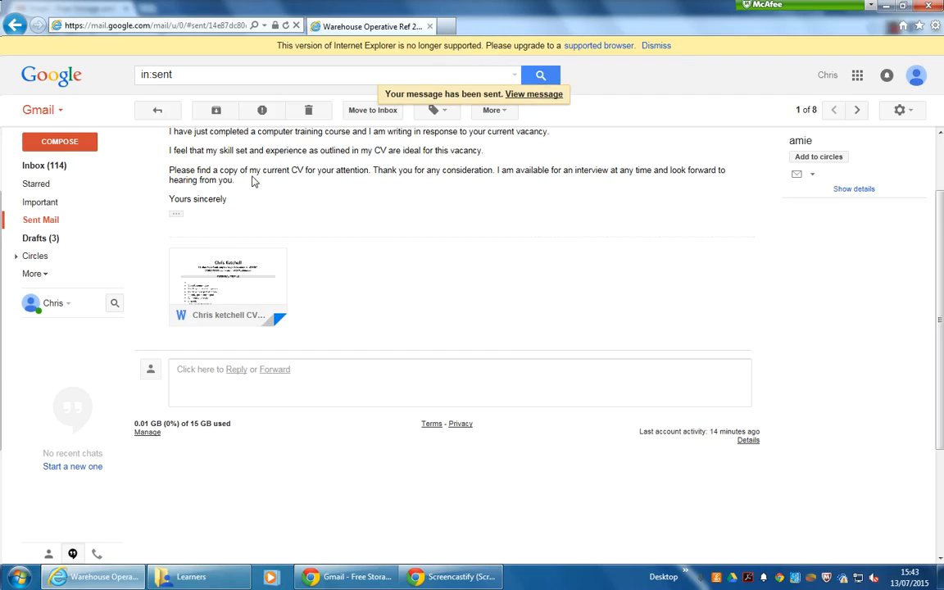
- Open the sent Administrative Assistant Ref 2773654 email from Sent Mail to check it
{"action": "left_click", "coordinate": [30, 225]}
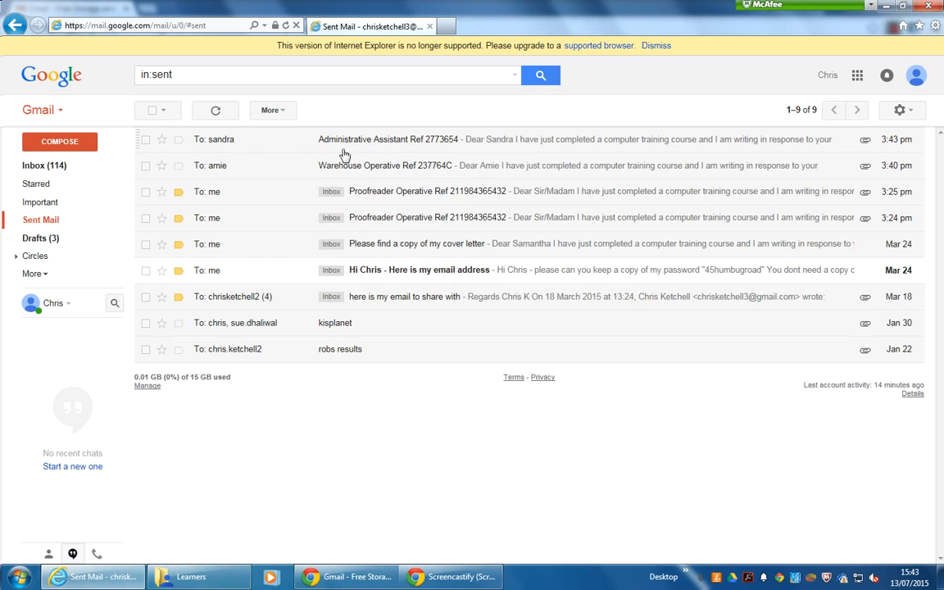
{"action": "left_click", "coordinate": [390, 145]}
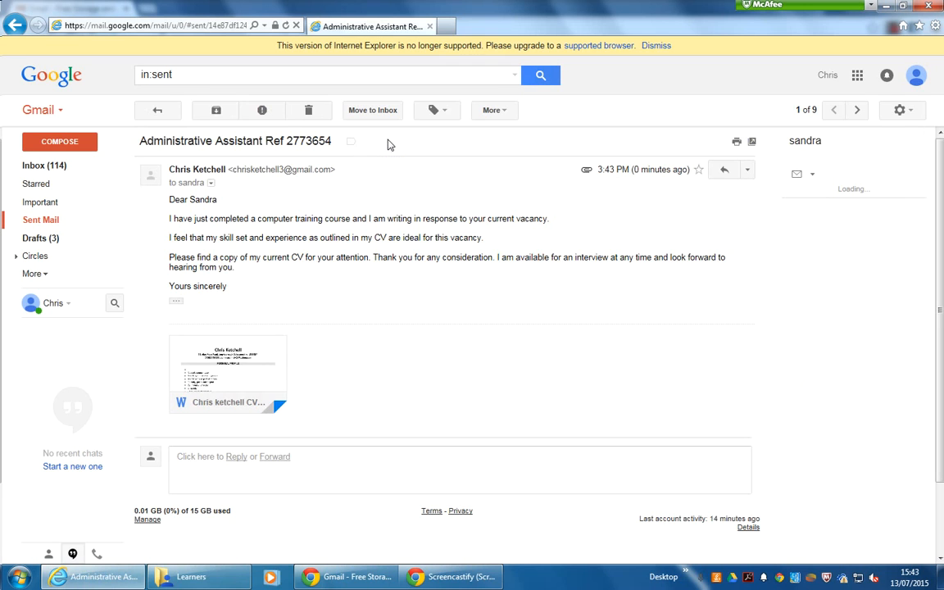
{"action": "left_click", "coordinate": [747, 171]}
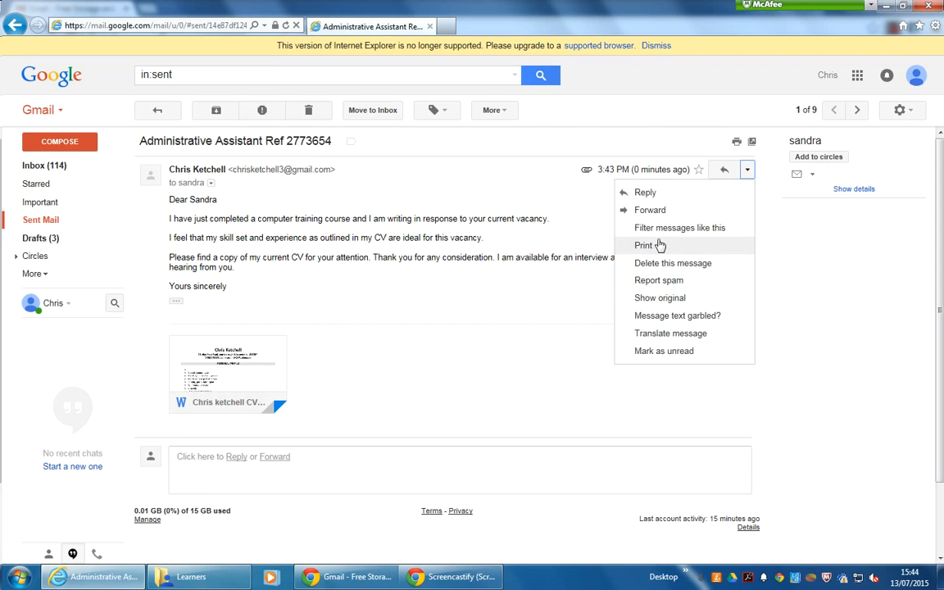
{"action": "left_click", "coordinate": [228, 213]}
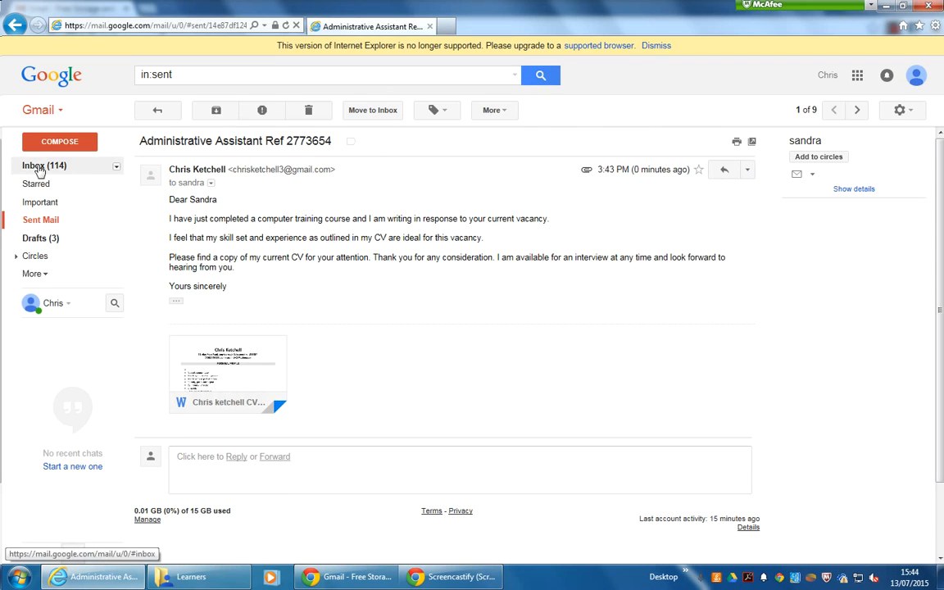
- Open the sent Warehouse Operative Ref 237764C email from Sent Mail
{"action": "left_click", "coordinate": [36, 220]}
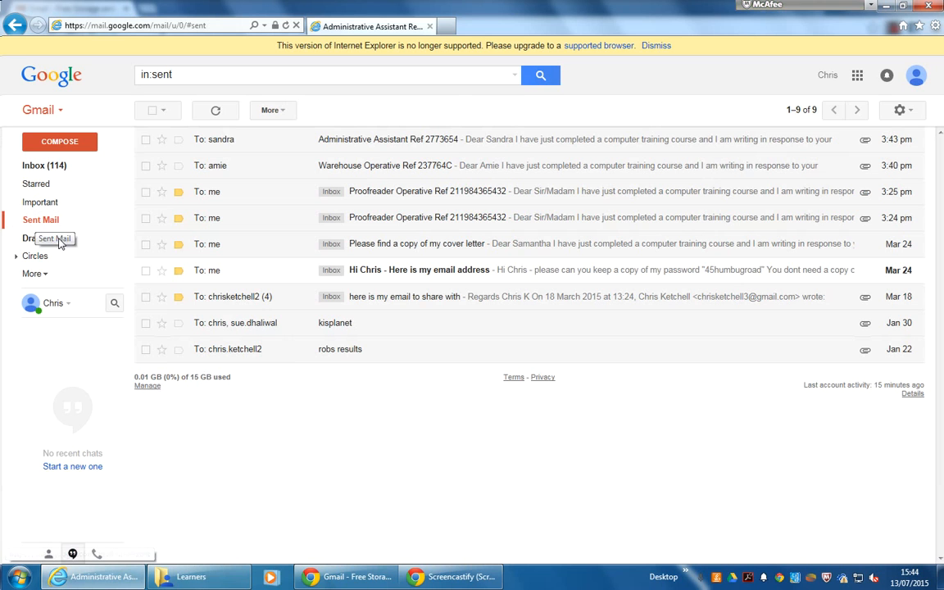
{"action": "left_click", "coordinate": [522, 168]}
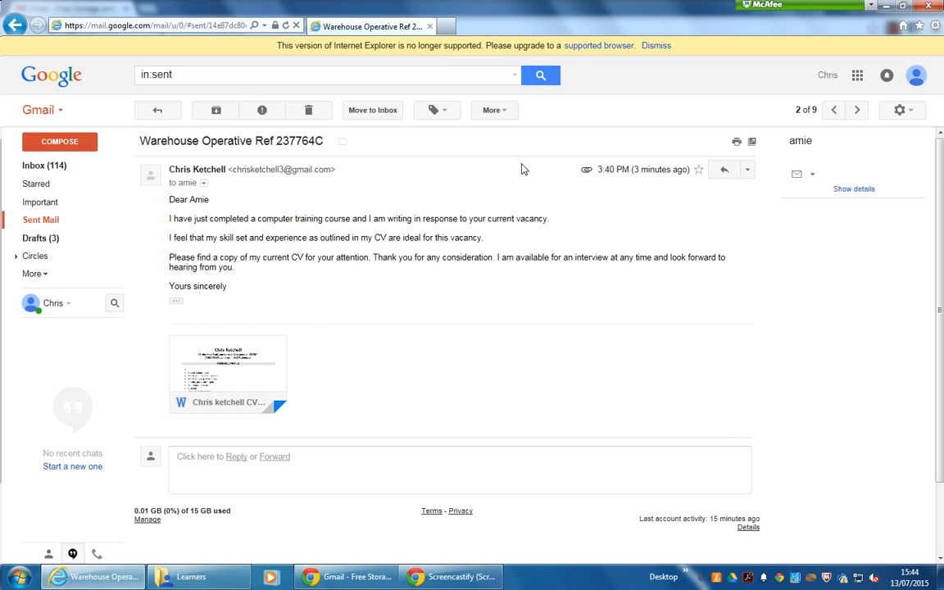
{"action": "left_click", "coordinate": [747, 170]}
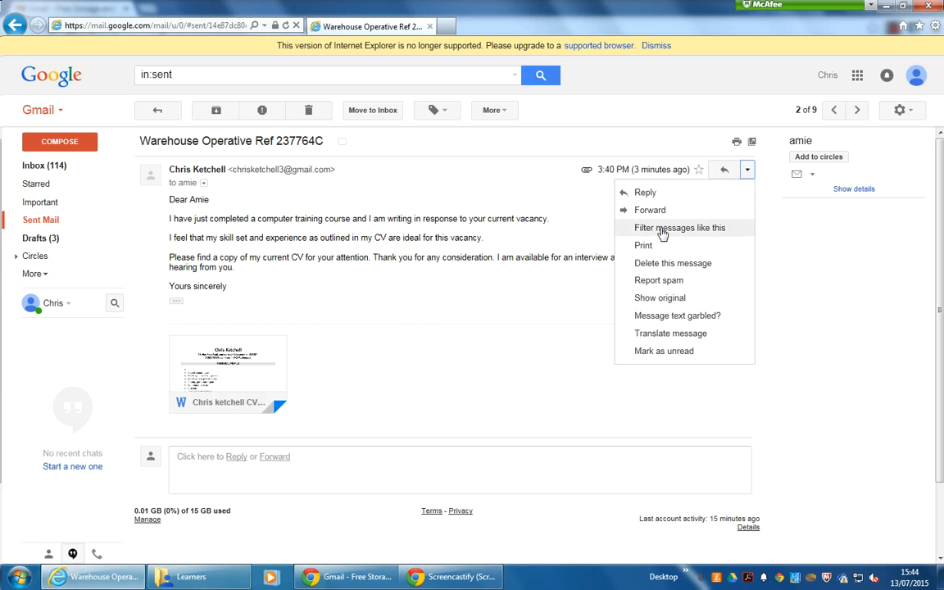
{"action": "left_click", "coordinate": [430, 239]}
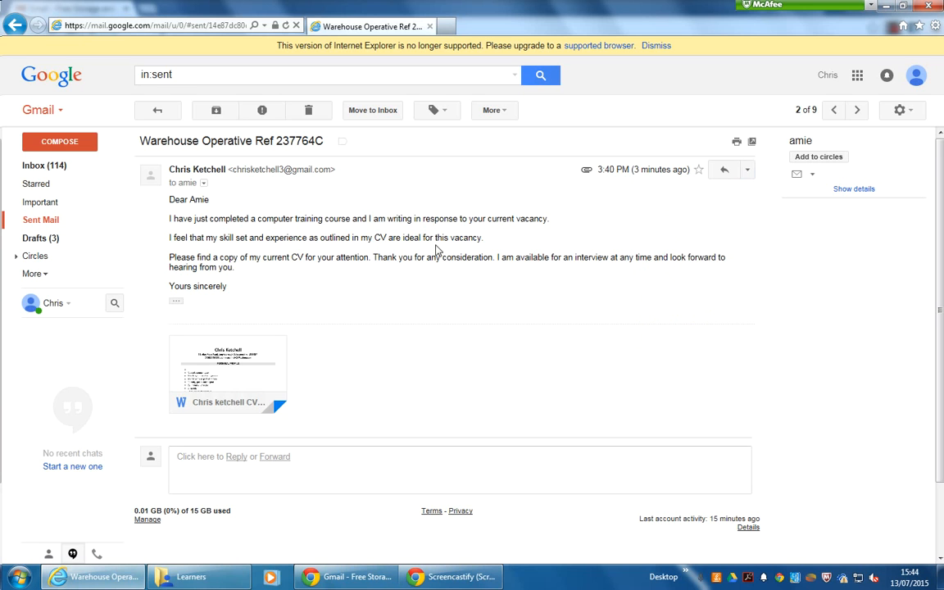
{"action": "mouse_move", "coordinate": [149, 183]}
- Reopen the sent Administrative Assistant Ref 2773654 email and show its More actions
{"action": "left_click", "coordinate": [37, 223]}
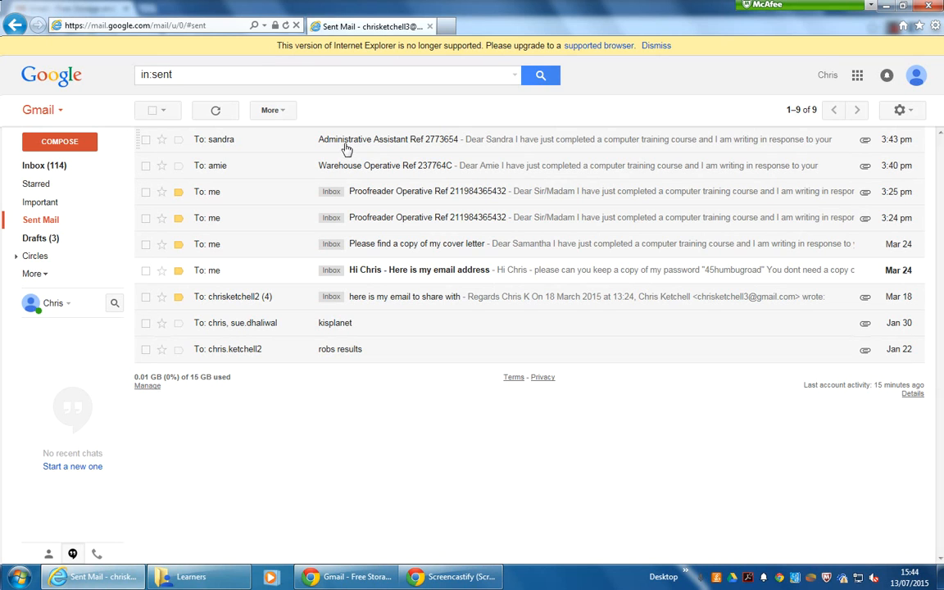
{"action": "left_click", "coordinate": [509, 144]}
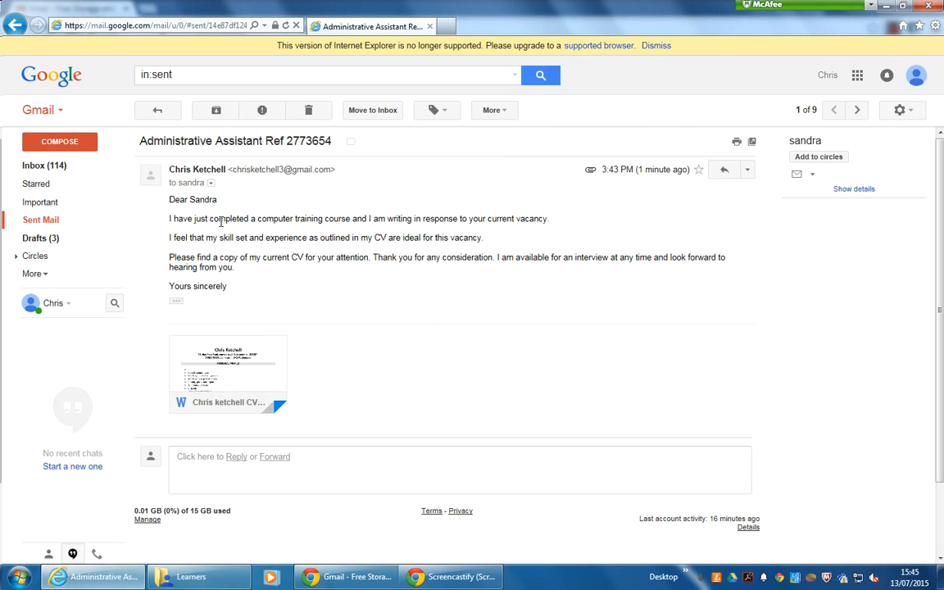
{"action": "left_click", "coordinate": [748, 171]}
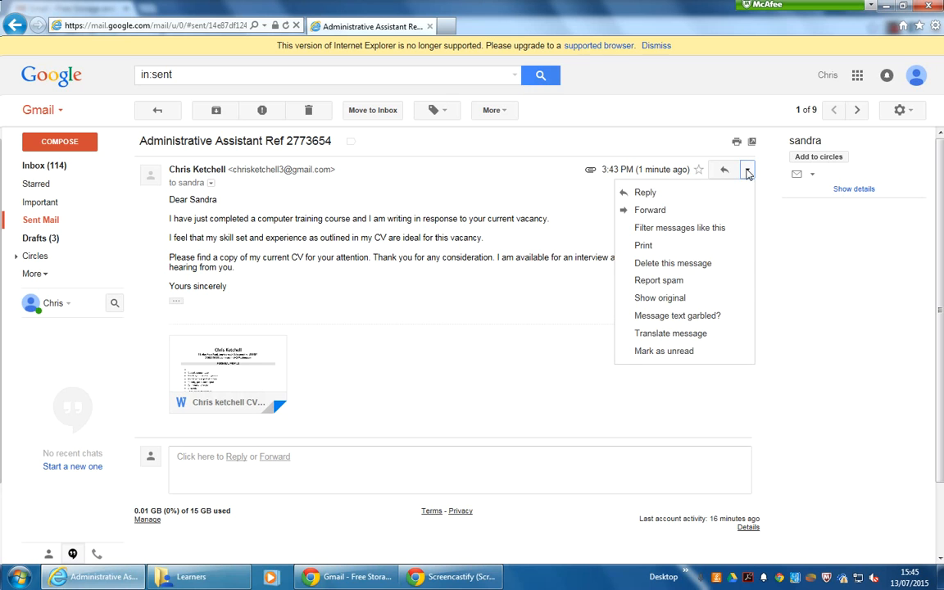
- Forward the Administrative Assistant email in a pop-out compose window with an editable subject
{"action": "left_click", "coordinate": [648, 211]}
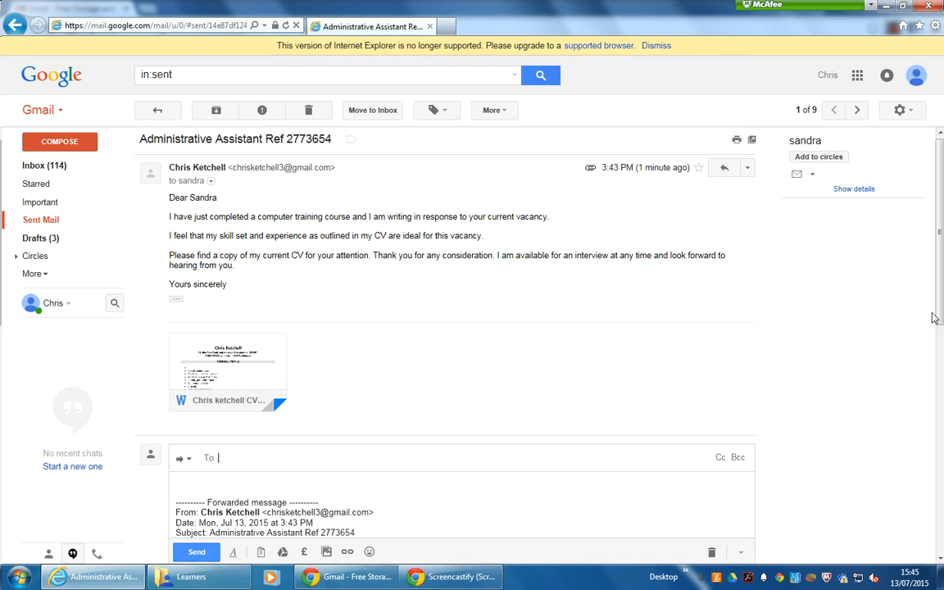
{"action": "left_click_drag", "start_coordinate": [939, 318], "coordinate": [941, 405]}
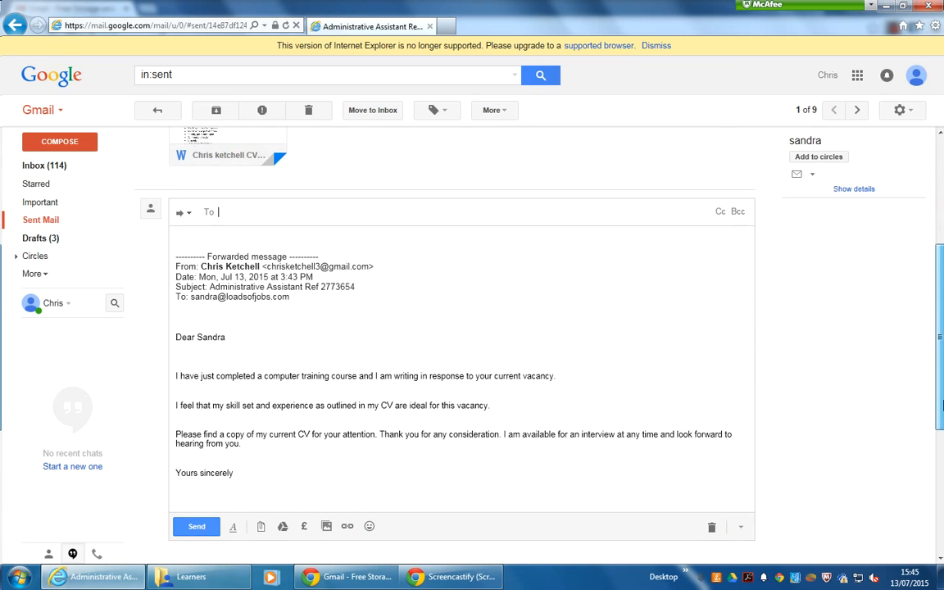
{"action": "left_click", "coordinate": [187, 213]}
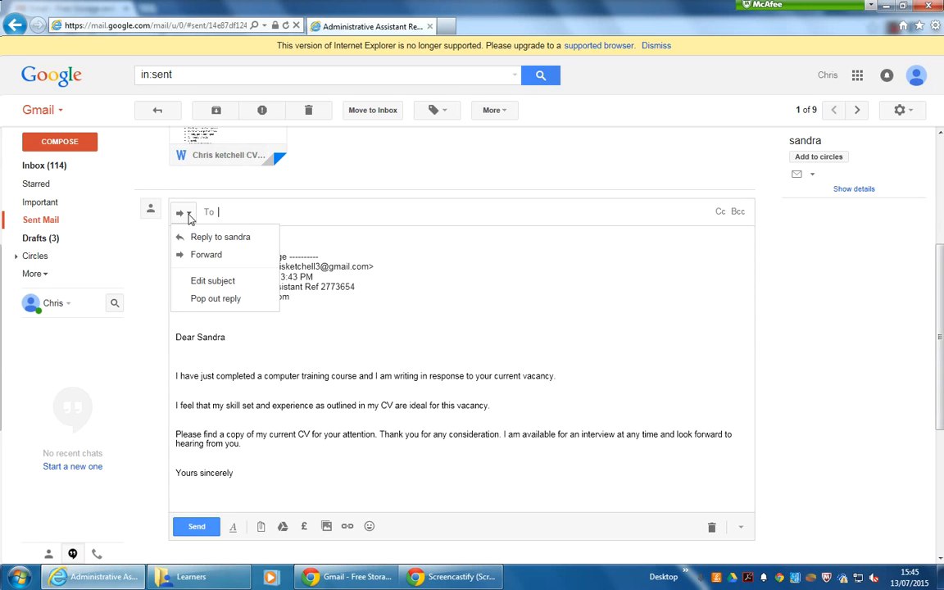
{"action": "left_click", "coordinate": [203, 281]}
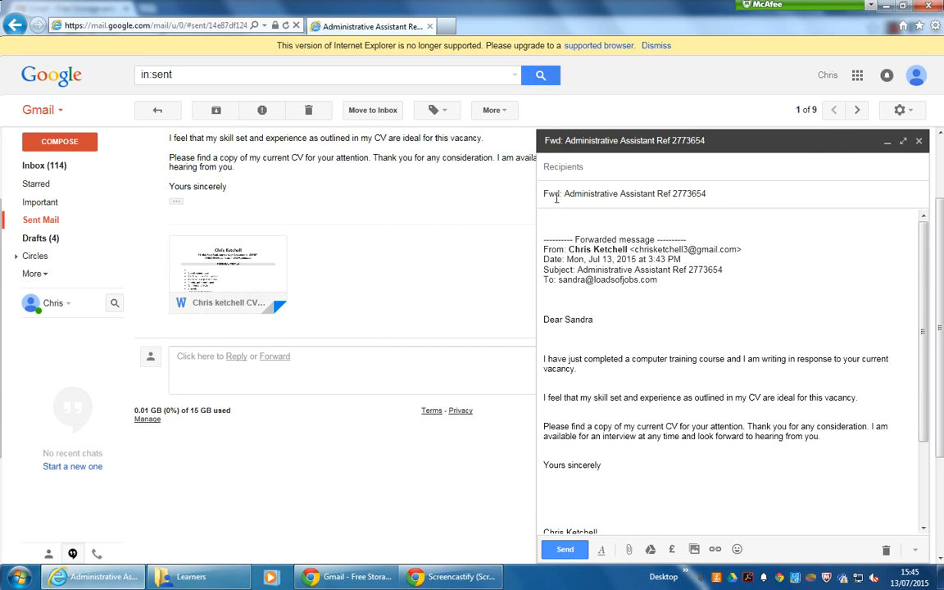
- Retitle the forward 'Personal Carer Refer: 8737625' and delete the forwarded-message header
{"action": "left_click_drag", "start_coordinate": [726, 194], "coordinate": [540, 208]}
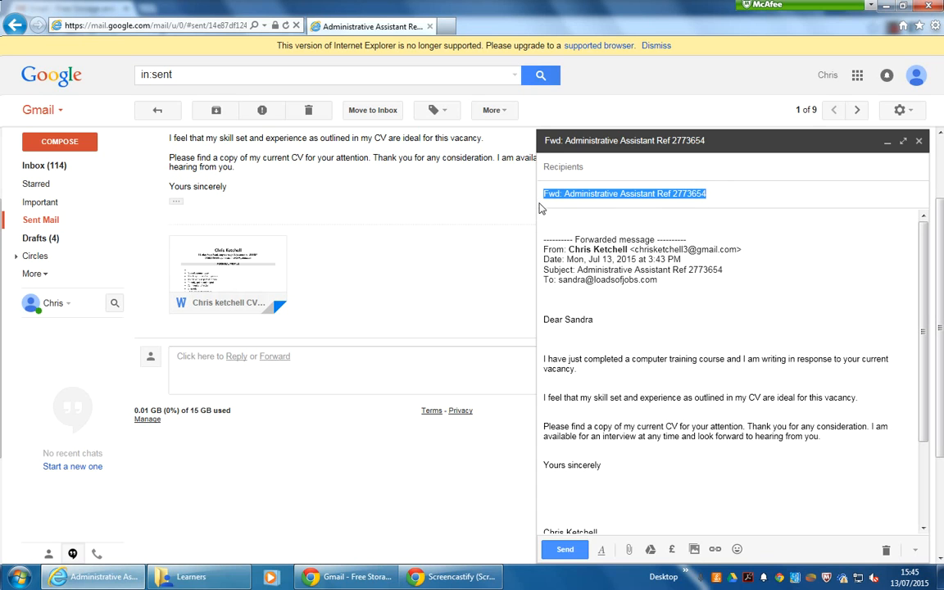
{"action": "type", "text": "Per"}
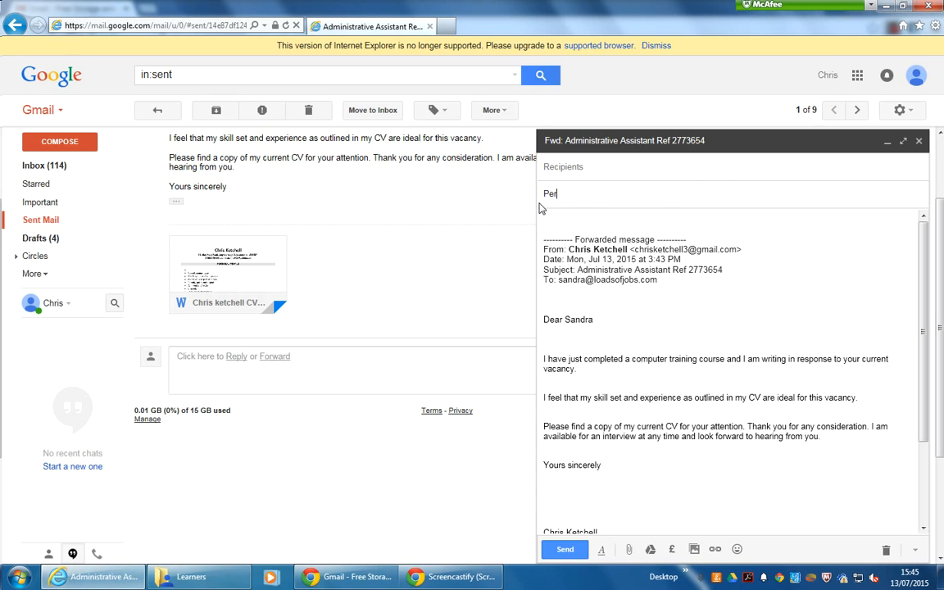
{"action": "type", "text": "sonal Carer Refer: 8737"}
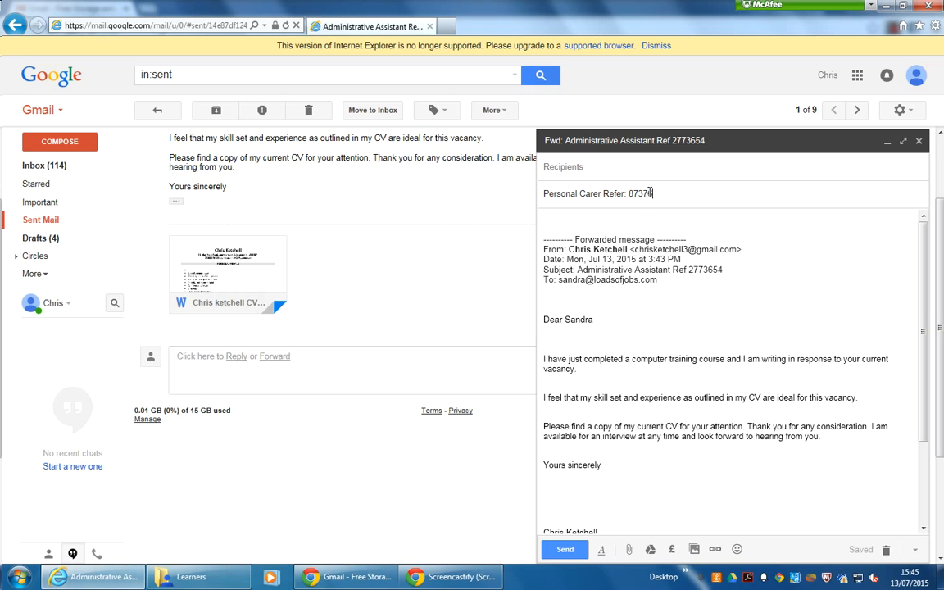
{"action": "type", "text": "25"}
{"action": "left_click_drag", "start_coordinate": [665, 280], "coordinate": [549, 220]}
{"action": "key", "text": "Delete"}
{"action": "key", "text": "Delete"}
{"action": "key", "text": "Delete"}
{"action": "key", "text": "Delete"}
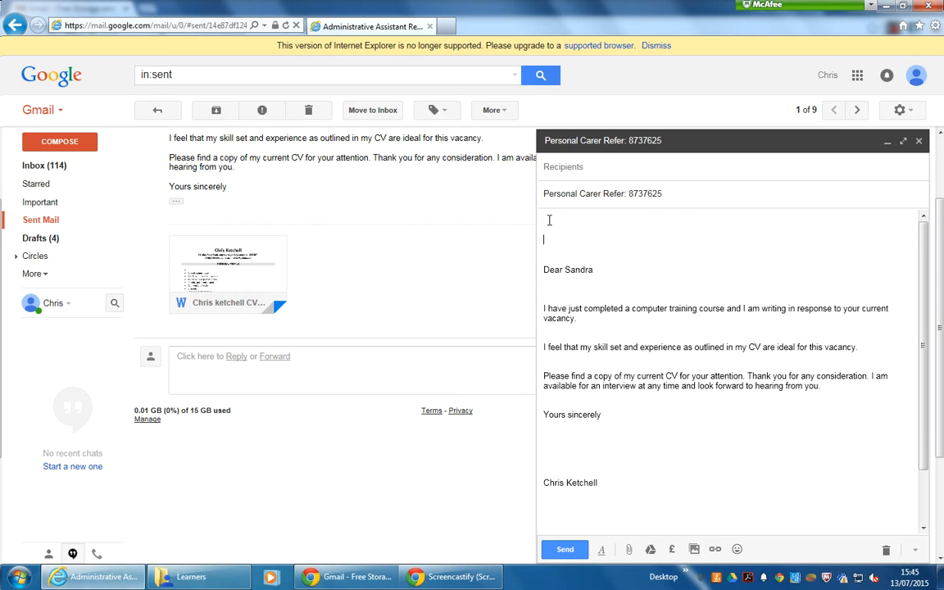
{"action": "key", "text": "Delete"}
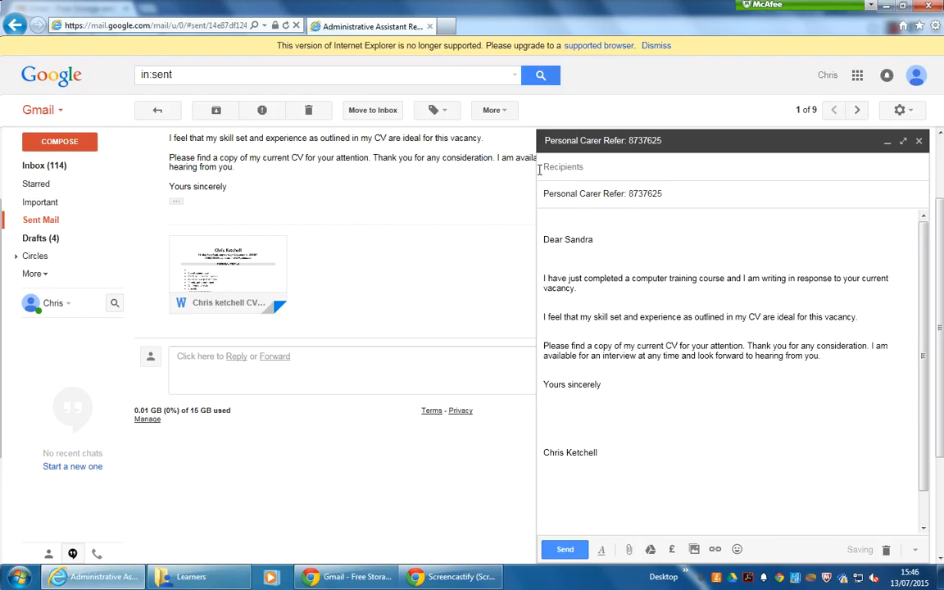
- Change the greeting's name to the new recipient's first name
{"action": "left_click", "coordinate": [595, 239]}
{"action": "key", "text": "BackSpace"}
{"action": "key", "text": "BackSpace"}
{"action": "key", "text": "BackSpace"}
{"action": "key", "text": "BackSpace"}
{"action": "key", "text": "BackSpace"}
{"action": "key", "text": "BackSpace"}
{"action": "type", "text": "Damien"}
- Address the Personal Carer forward to the new recipient's e-mail address and send it
{"action": "left_click", "coordinate": [569, 171]}
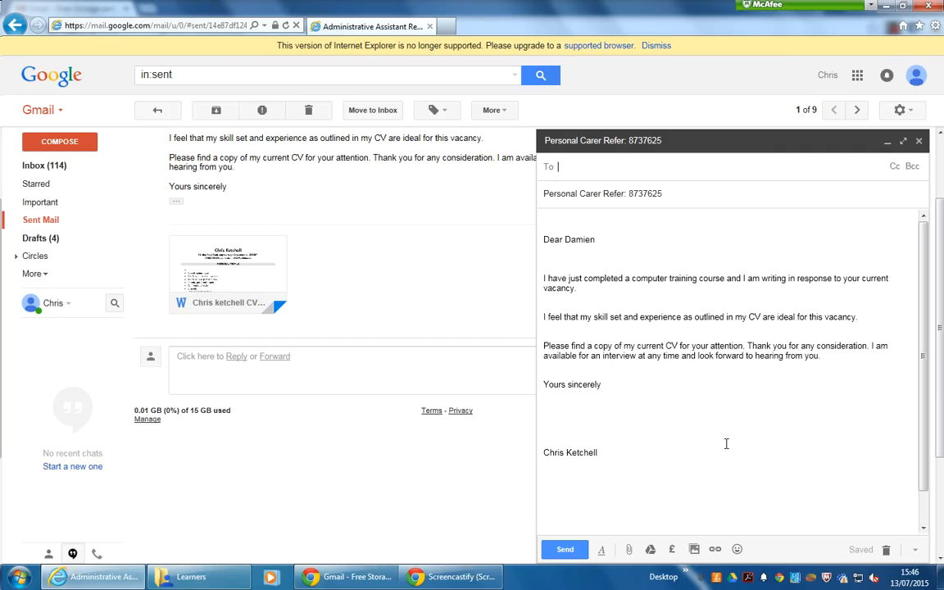
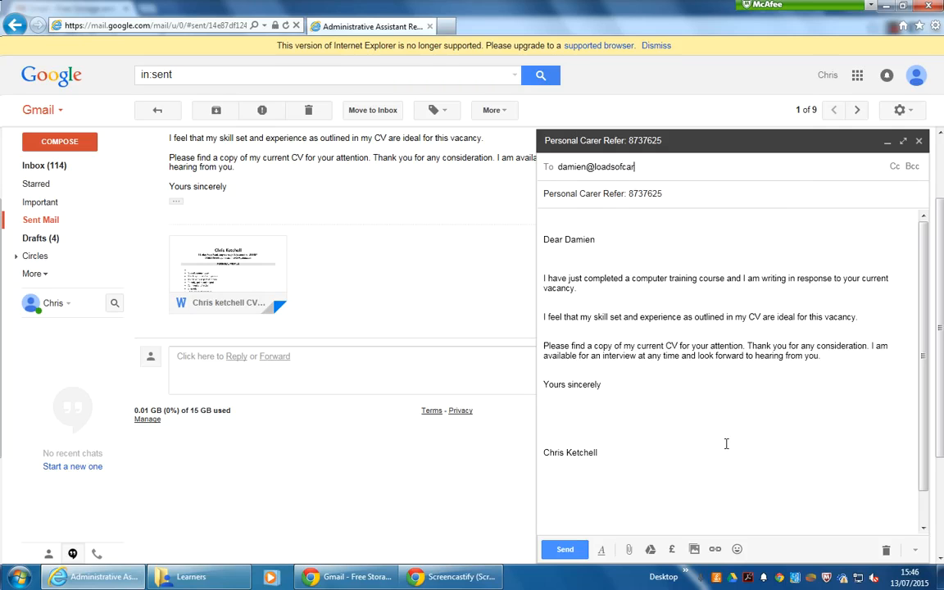
{"action": "left_click", "coordinate": [584, 161], "text": "shift"}
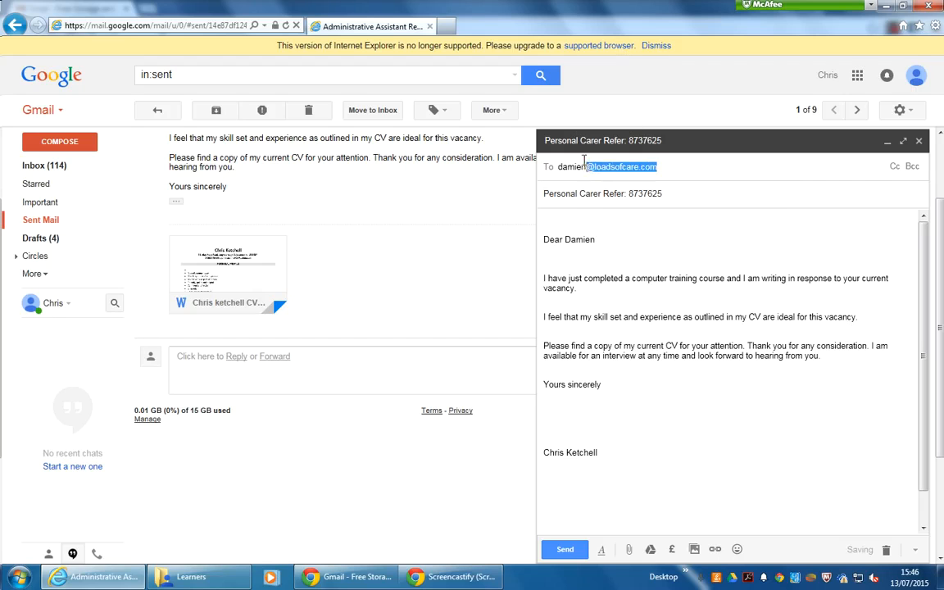
{"action": "left_click_drag", "start_coordinate": [584, 161], "coordinate": [561, 163]}
{"action": "left_click", "coordinate": [598, 283]}
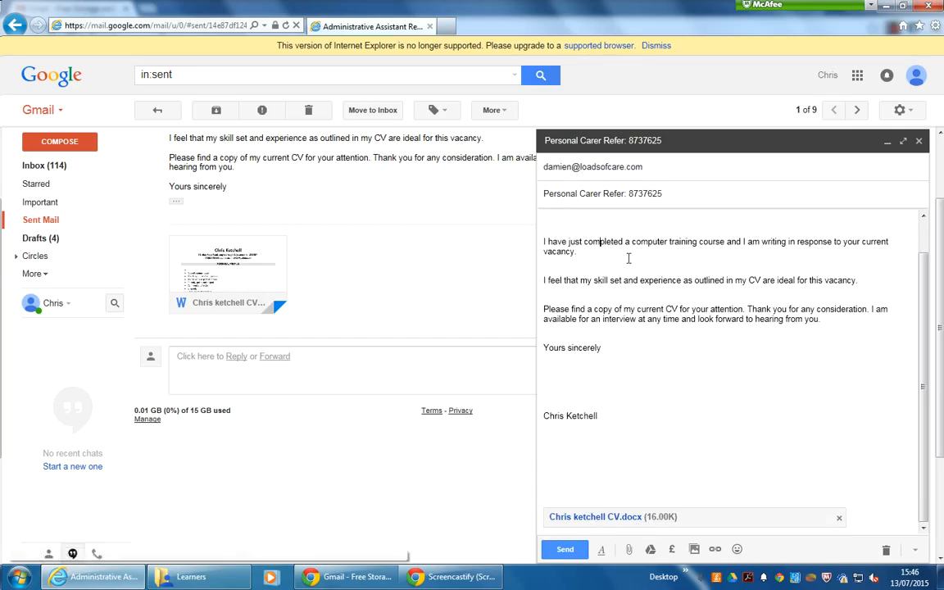
{"action": "scroll", "coordinate": [623, 331], "scroll_direction": "up", "scroll_amount": 1}
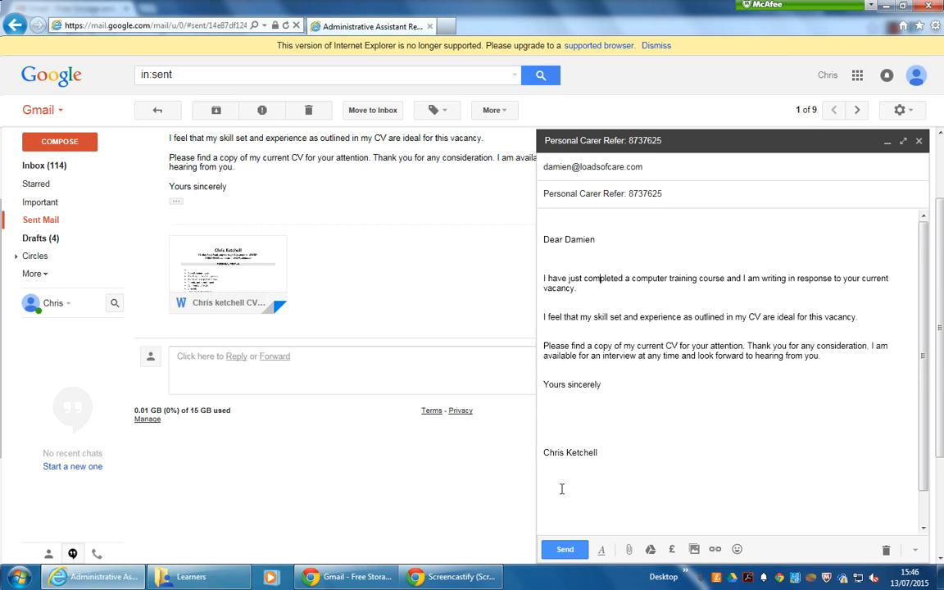
{"action": "left_click", "coordinate": [558, 553]}
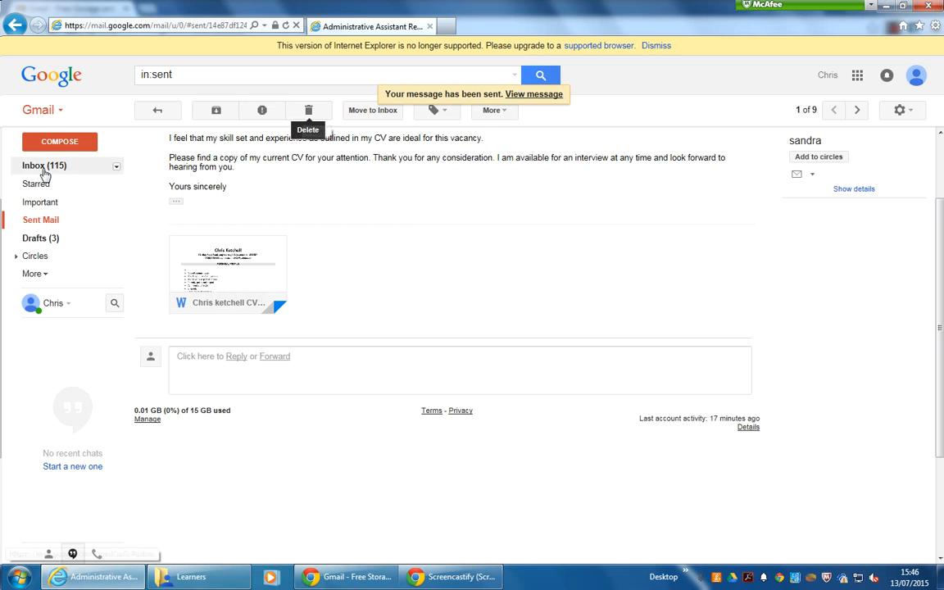
- Open the sent 'Personal Carer Refer: 8737625' email from Sent Mail and show its More menu
{"action": "left_click", "coordinate": [36, 223]}
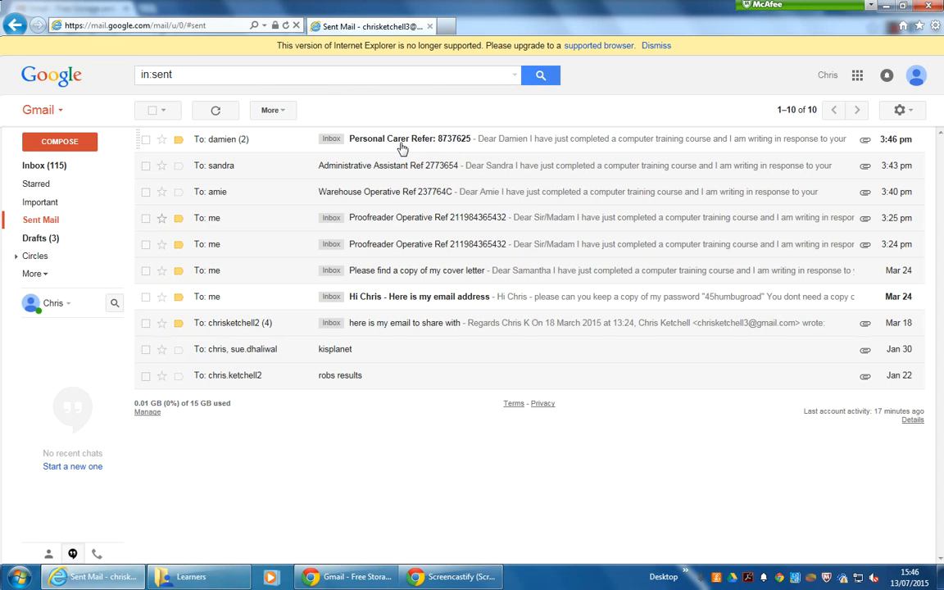
{"action": "left_click", "coordinate": [426, 142]}
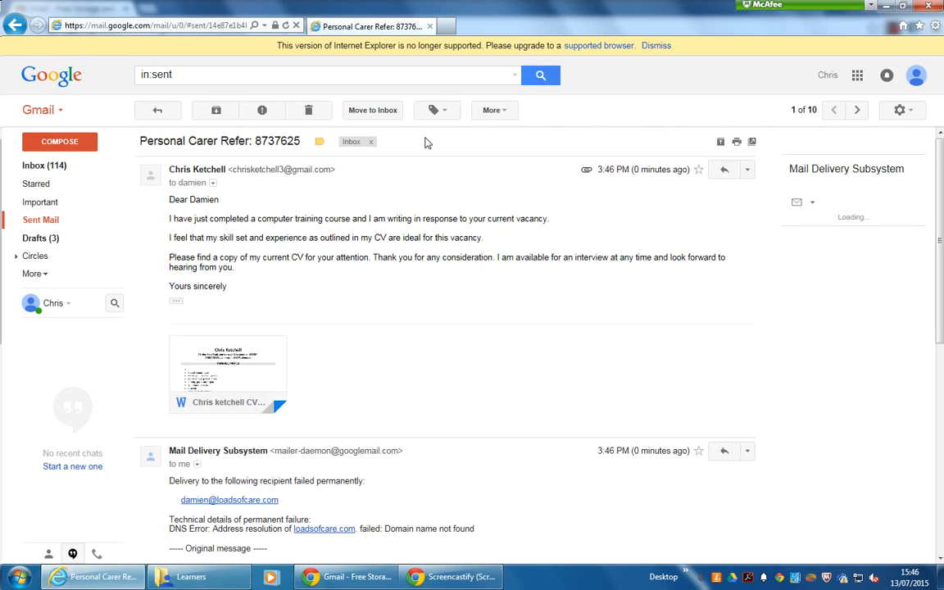
{"action": "left_click", "coordinate": [747, 171]}
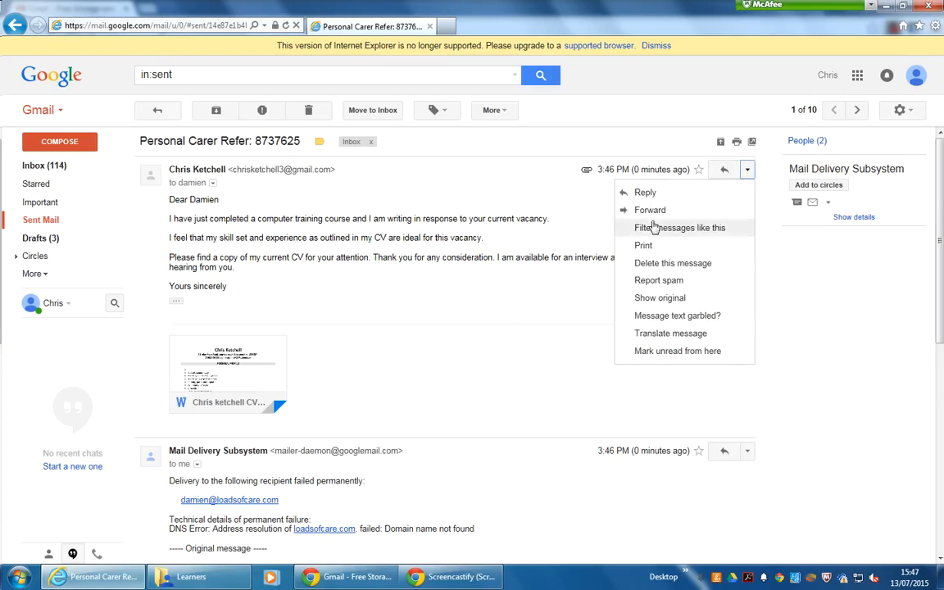
- Print the 'Personal Carer Refer: 8737625' email, listing its 16K CV attachment, on the chosen printer
{"action": "left_click", "coordinate": [643, 247]}
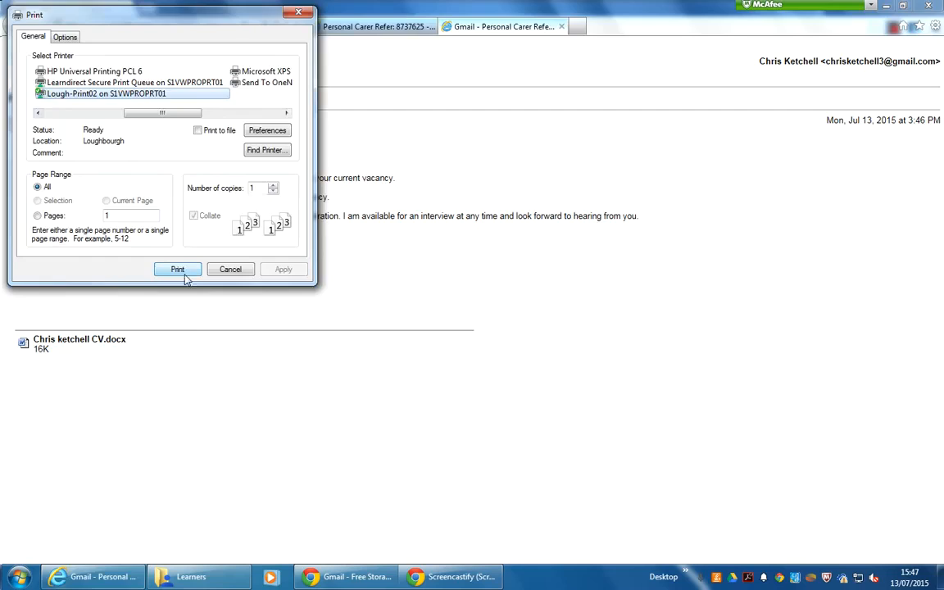
{"action": "left_click", "coordinate": [178, 270]}
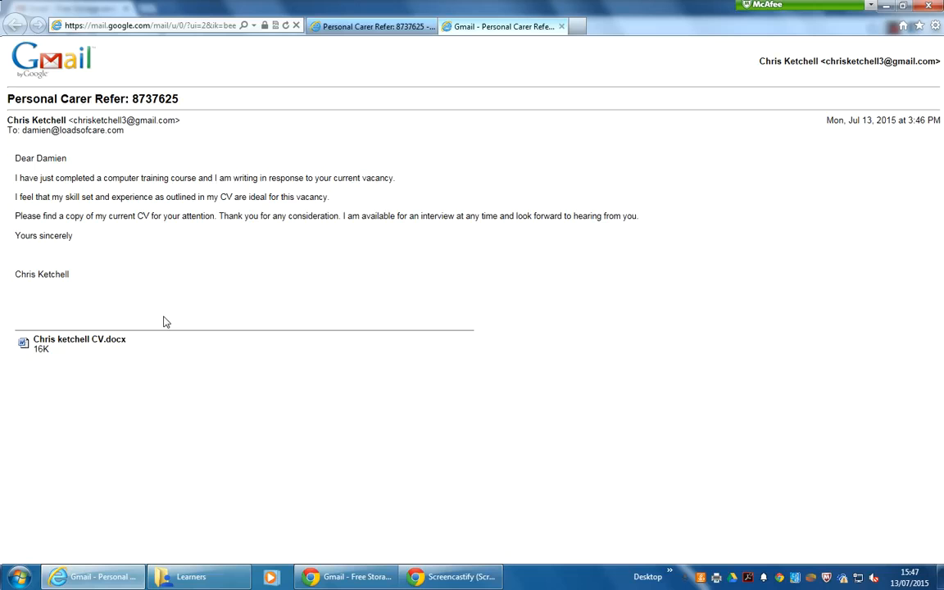
{"action": "mouse_move", "coordinate": [445, 583]}
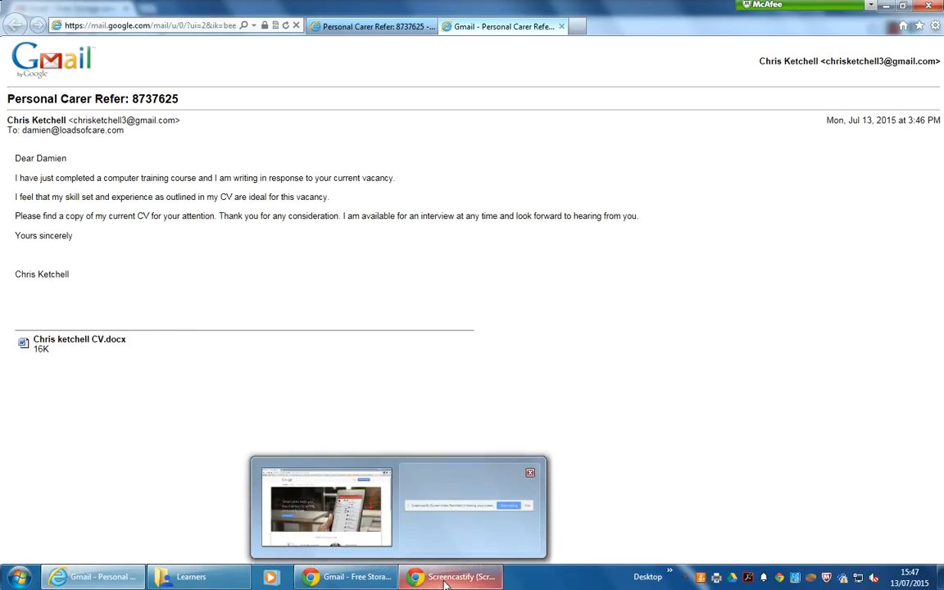